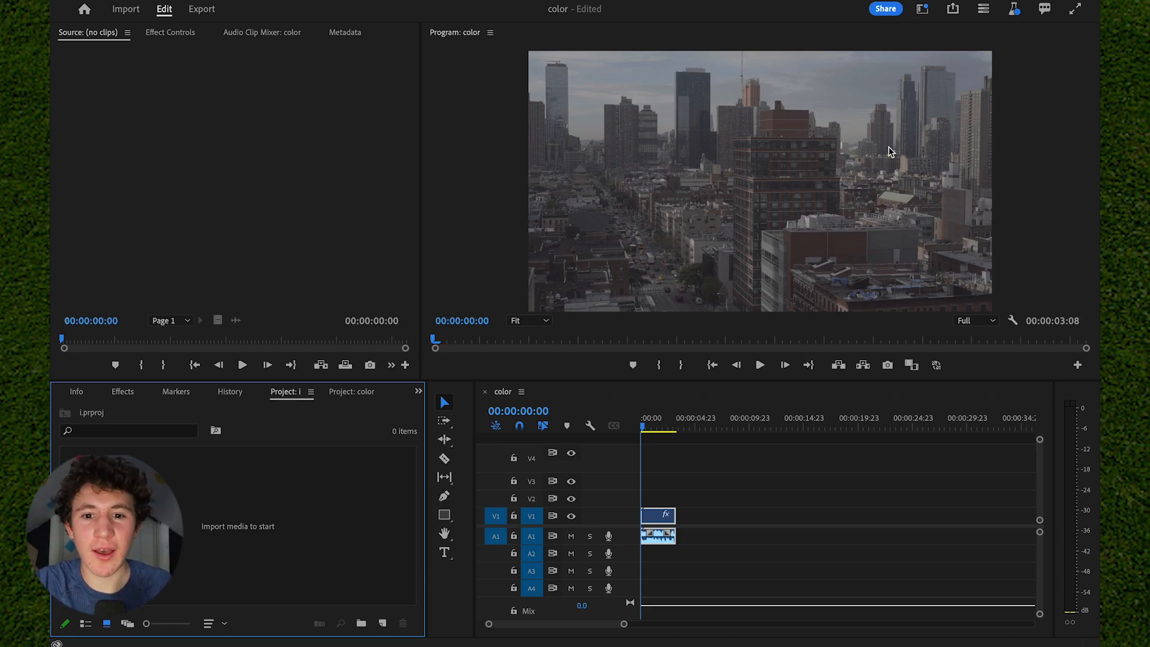
# - Switch to the Color workspace and have the Basic Correction section of Lumetri Color expanded
pyautogui.click(923, 11)
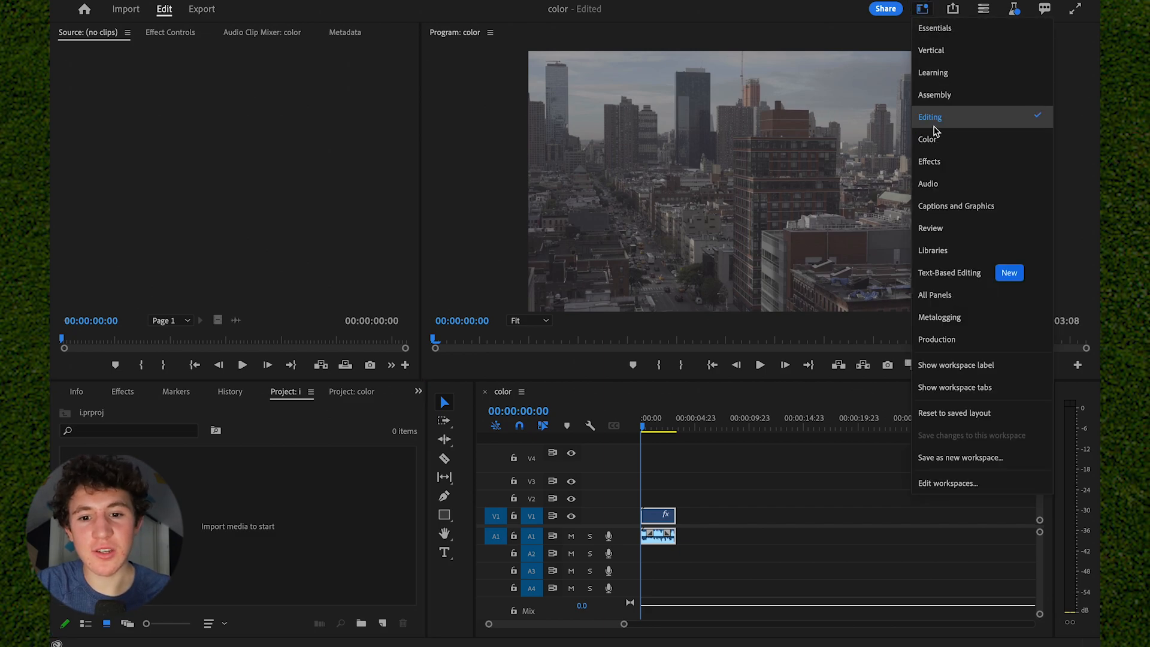
pyautogui.click(934, 140)
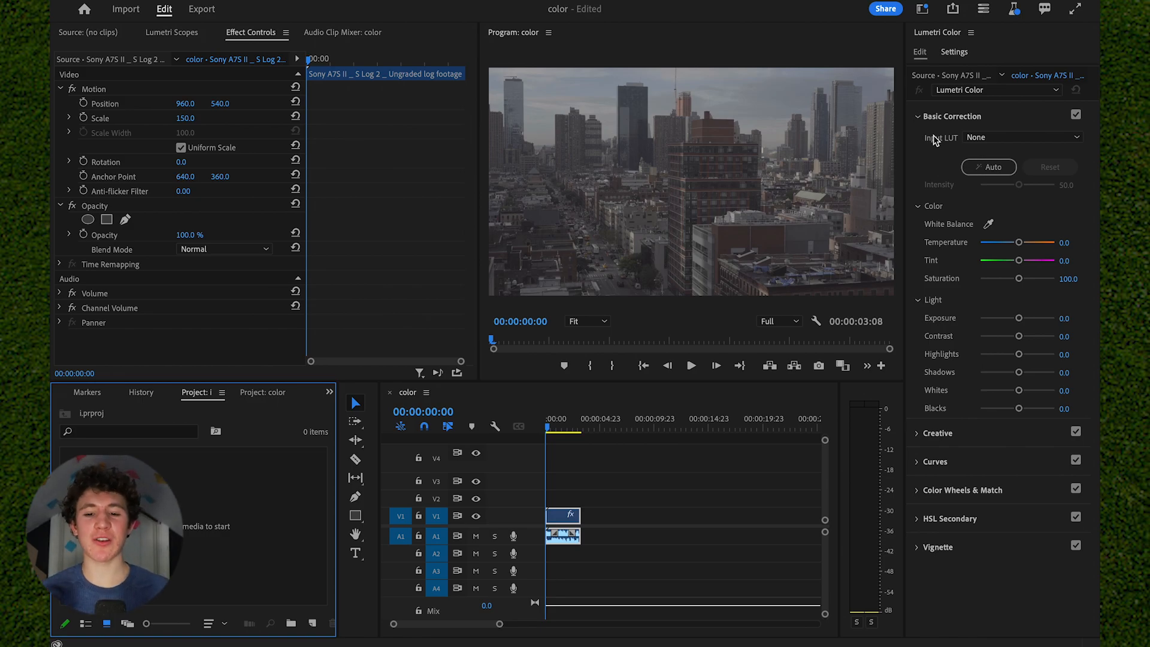
pyautogui.click(958, 117)
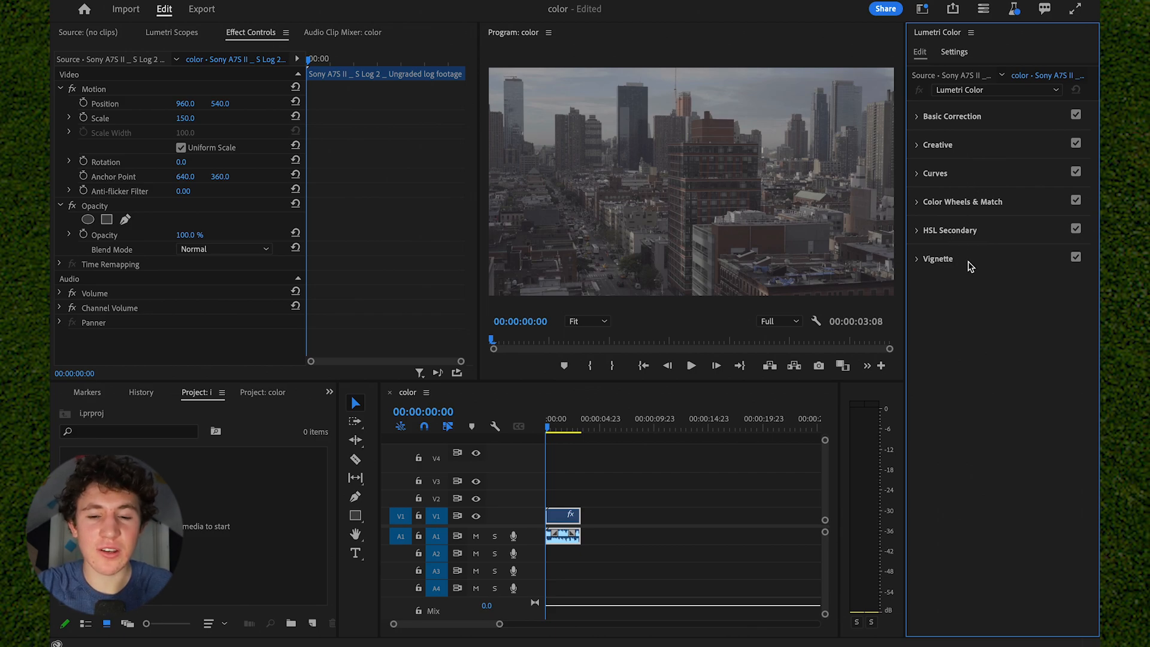
pyautogui.click(1008, 119)
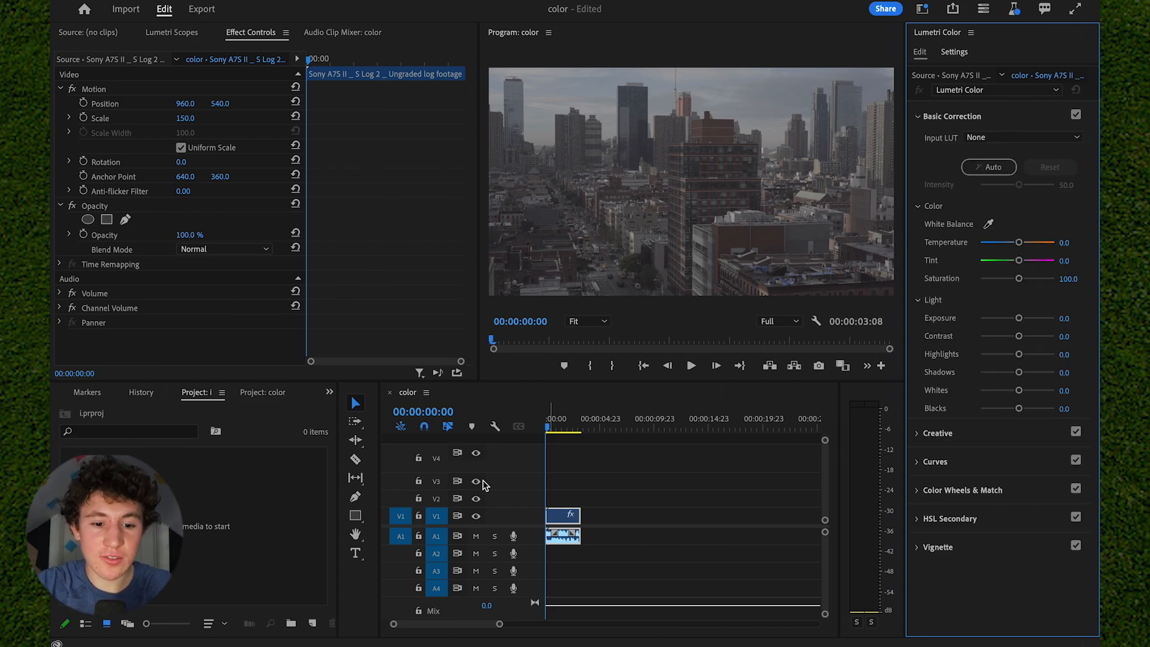
pyautogui.moveTo(550, 423); pyautogui.dragTo(493, 426)
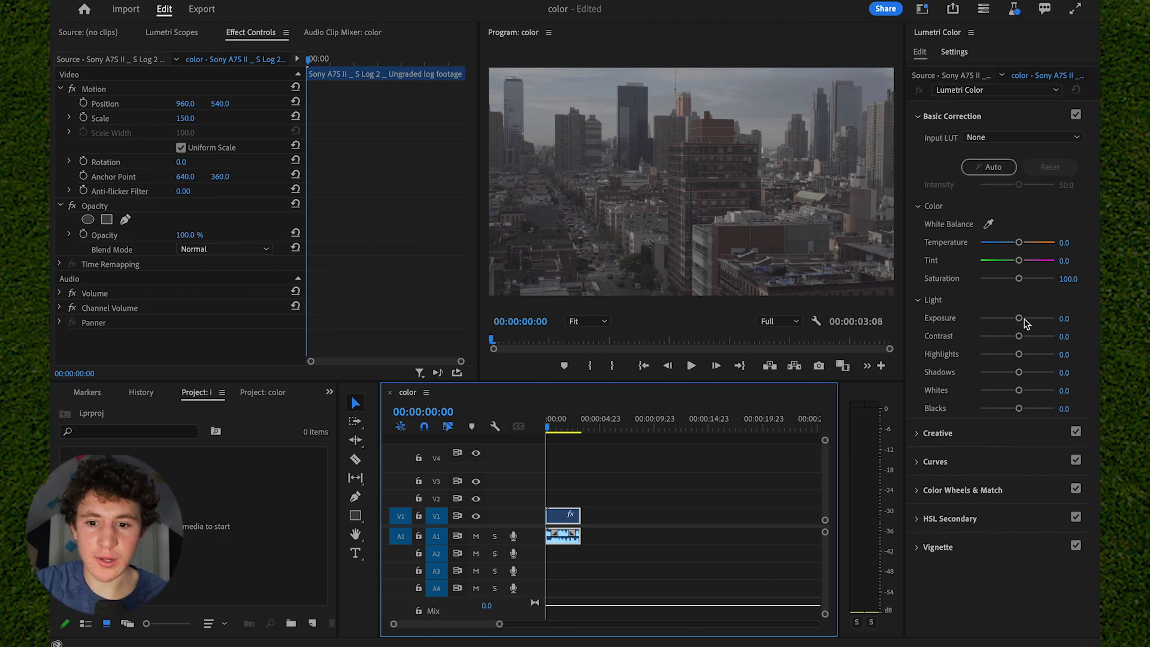
# - In Basic Correction, set the clip's Exposure to 1.7 and its Shadows to -57.4
pyautogui.moveTo(1019, 318); pyautogui.dragTo(1028, 322)
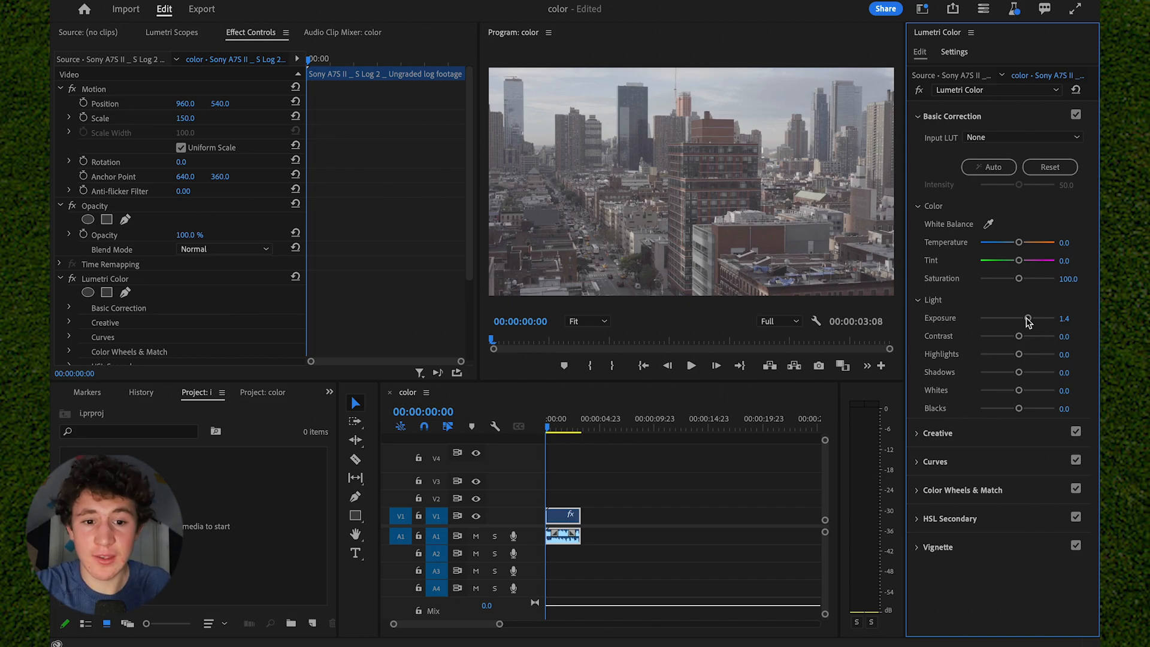
pyautogui.moveTo(1026, 318); pyautogui.dragTo(1030, 318)
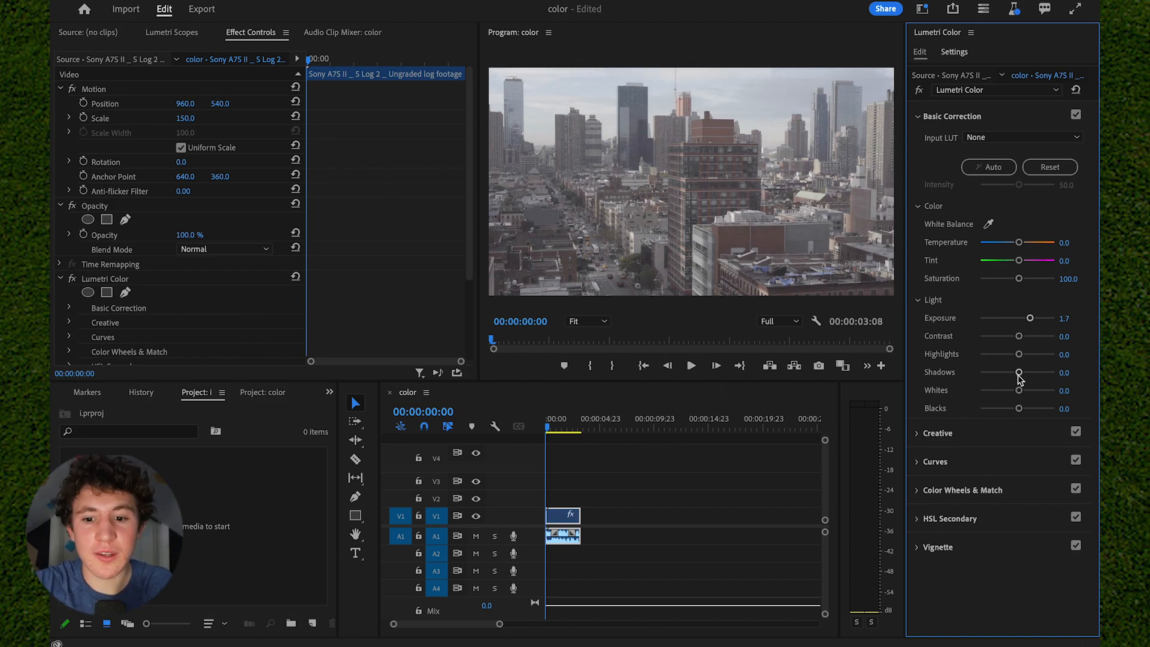
pyautogui.moveTo(1018, 373); pyautogui.dragTo(1004, 375)
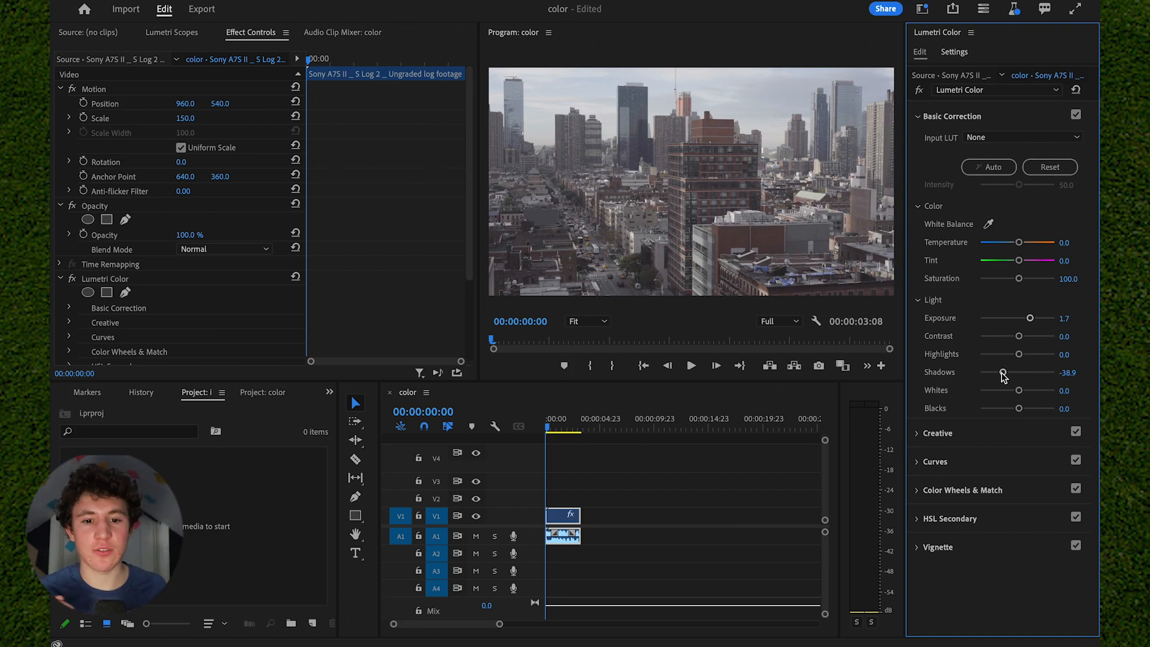
pyautogui.moveTo(1004, 375); pyautogui.dragTo(997, 376)
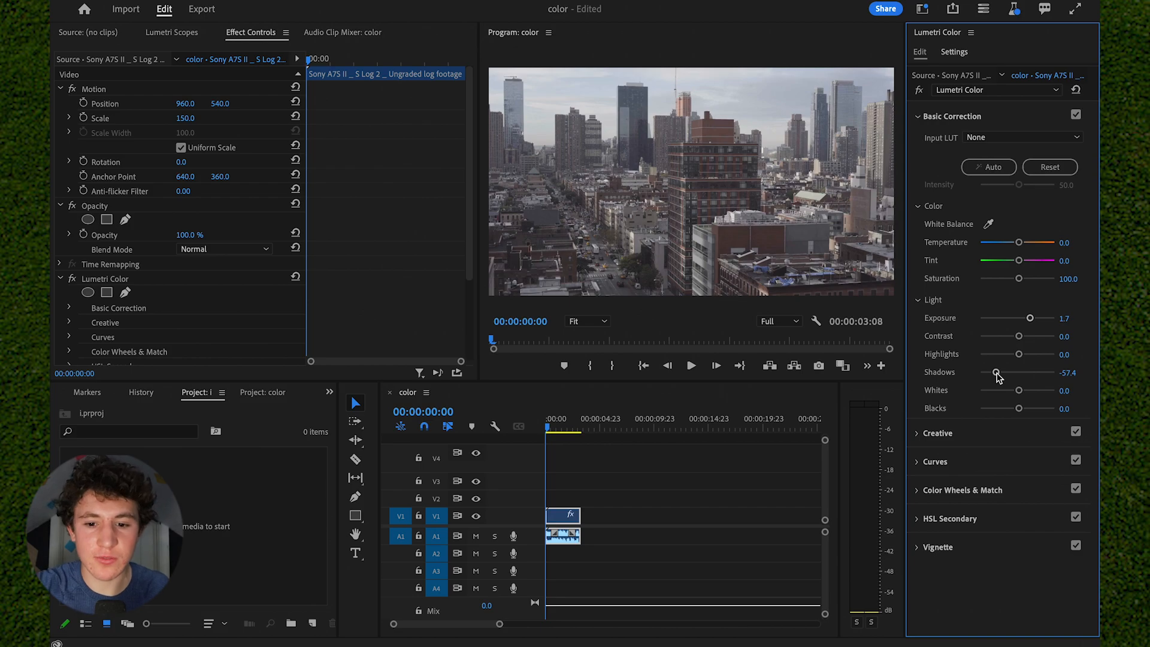
# - Adjust the remaining Light values to Highlights 50.0, Contrast 42.6, Whites -16.7 and Blacks -27.8
pyautogui.moveTo(1019, 358); pyautogui.dragTo(1037, 359)
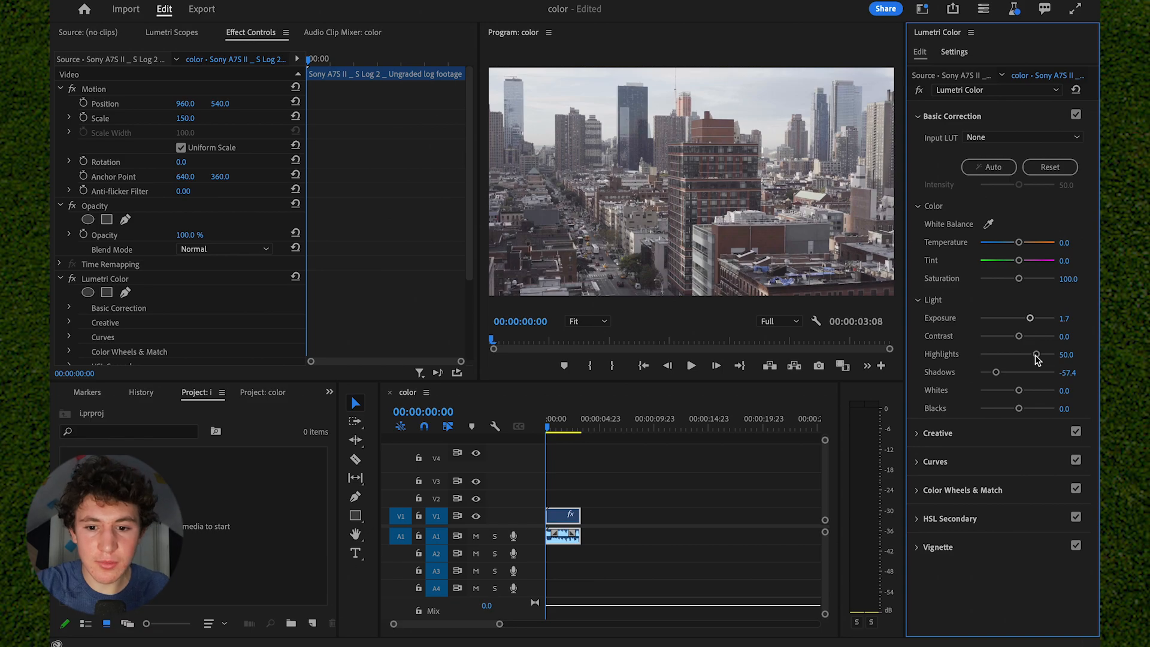
pyautogui.moveTo(1019, 337); pyautogui.dragTo(1034, 342)
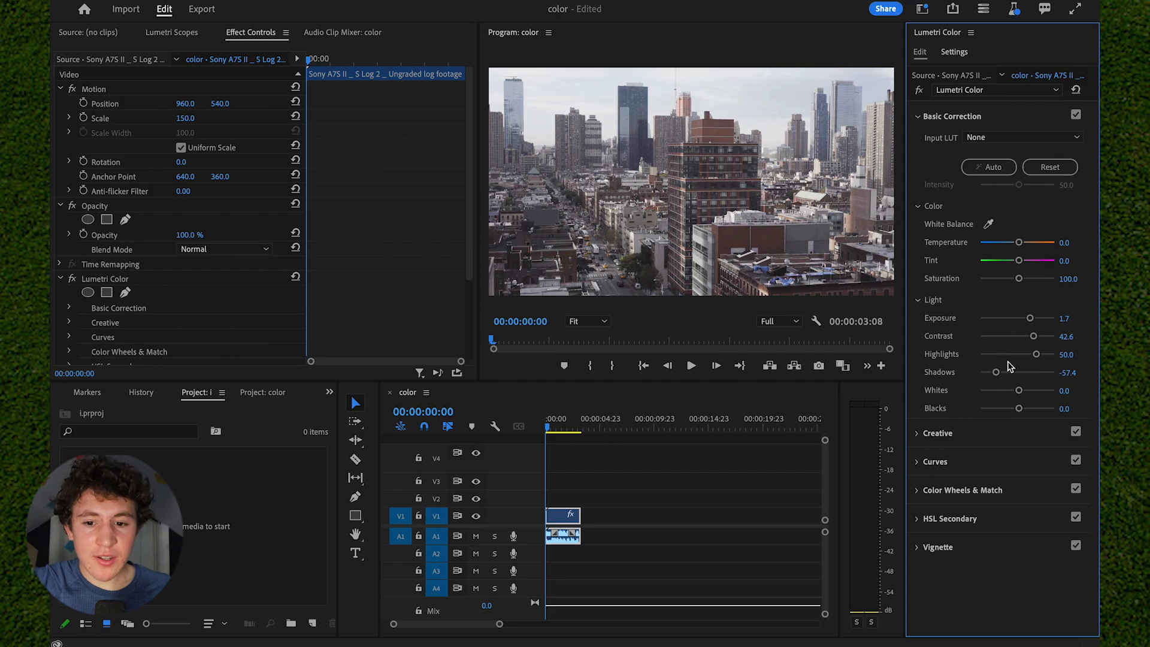
pyautogui.moveTo(1018, 393); pyautogui.dragTo(1002, 396)
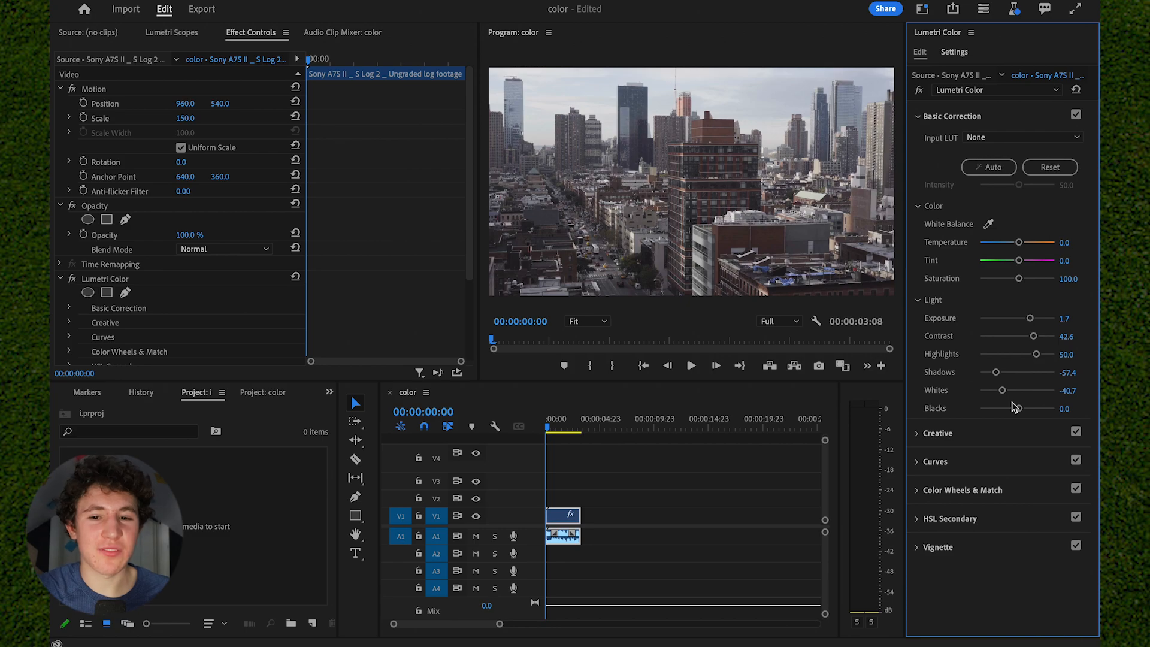
pyautogui.moveTo(1012, 406)
pyautogui.mouseDown()
pyautogui.moveTo(996, 408)
pyautogui.moveTo(1009, 392)
pyautogui.mouseUp()
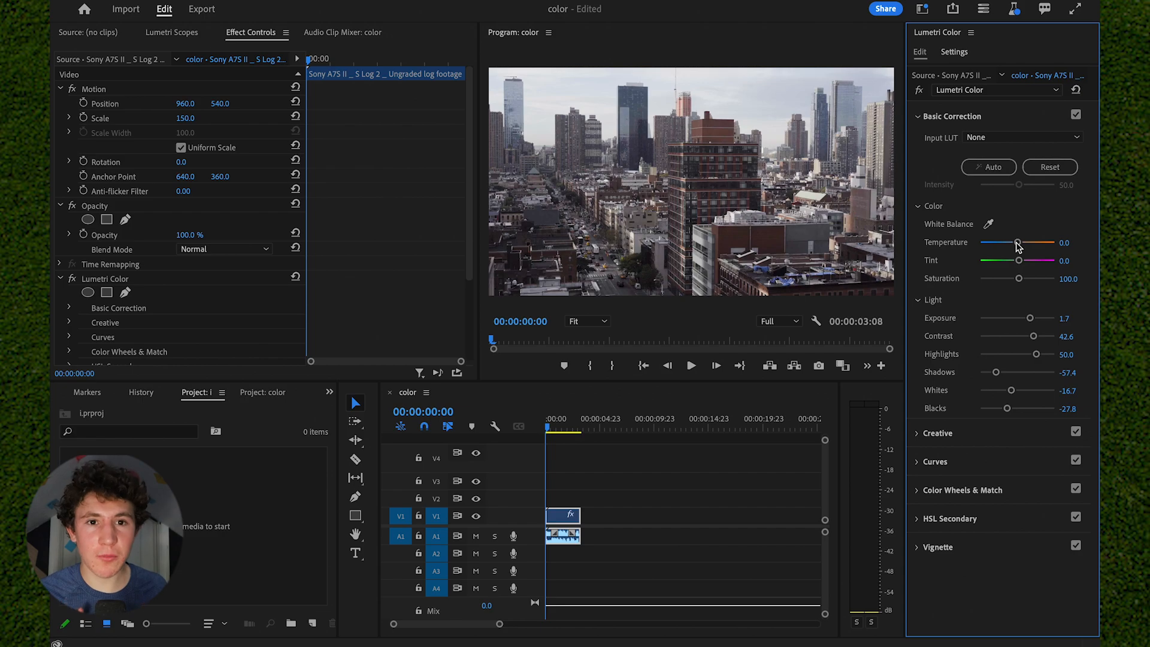
# - Cool the clip's Temperature to -11.1 and set its Basic Correction Saturation to 120.4
pyautogui.moveTo(1018, 243); pyautogui.dragTo(1013, 247)
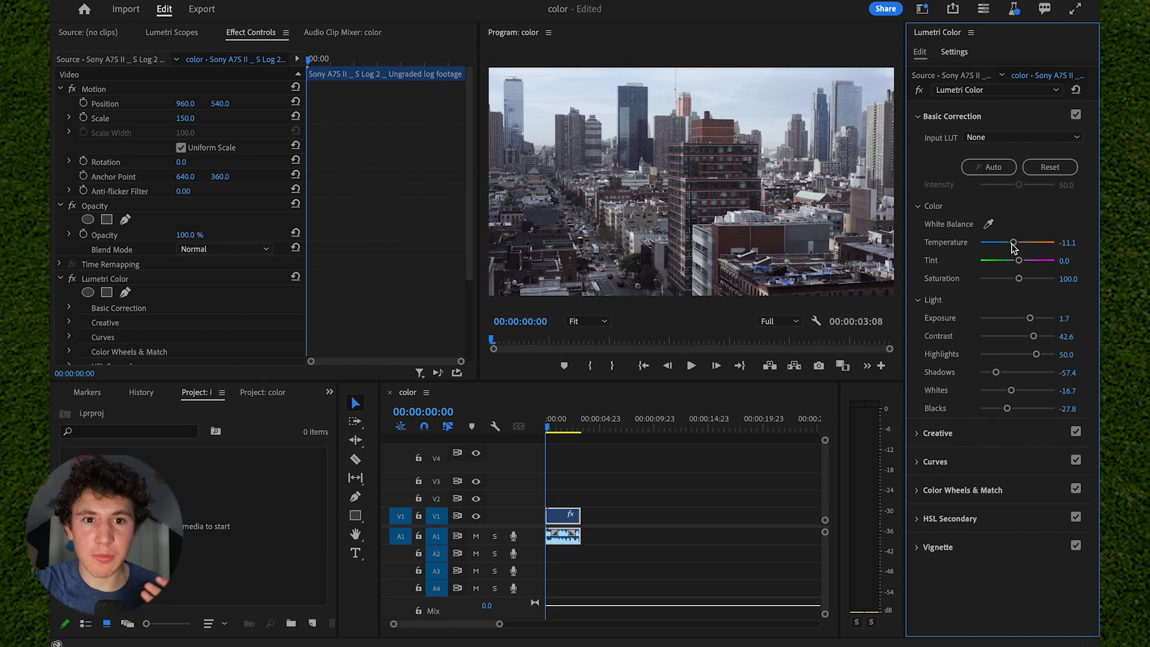
pyautogui.moveTo(1018, 279)
pyautogui.mouseDown()
pyautogui.moveTo(1074, 283)
pyautogui.moveTo(1025, 286)
pyautogui.mouseUp()
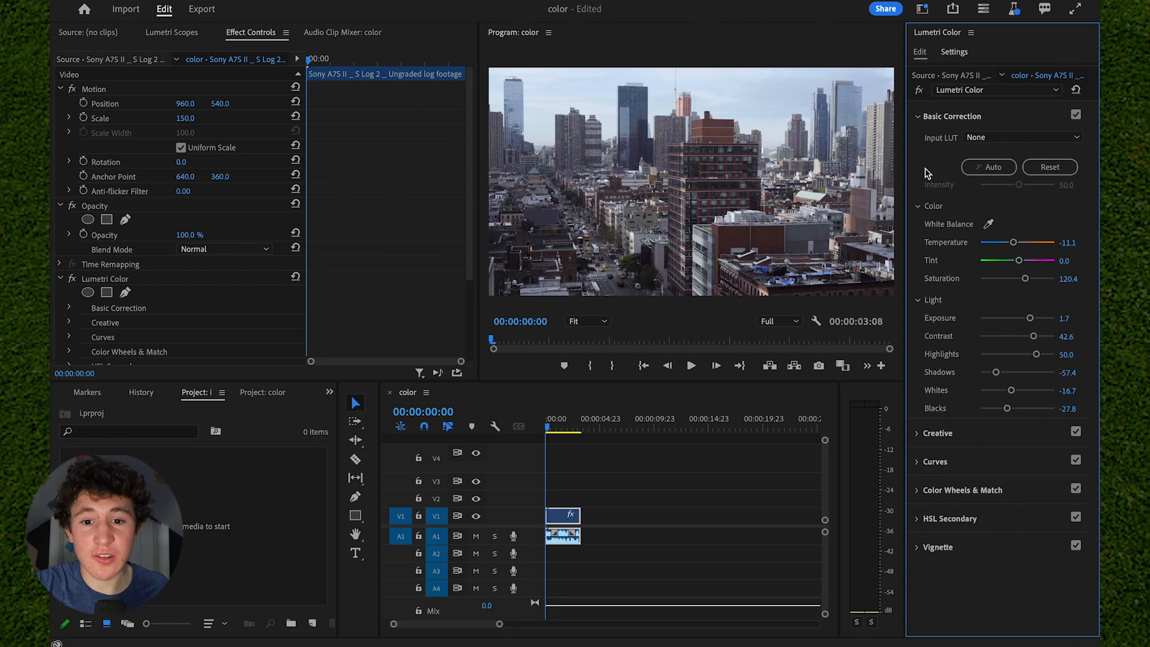
# - Toggle the Lumetri Color effect off and on to compare the footage before and after the correction
pyautogui.click(919, 91)
pyautogui.click(920, 91)
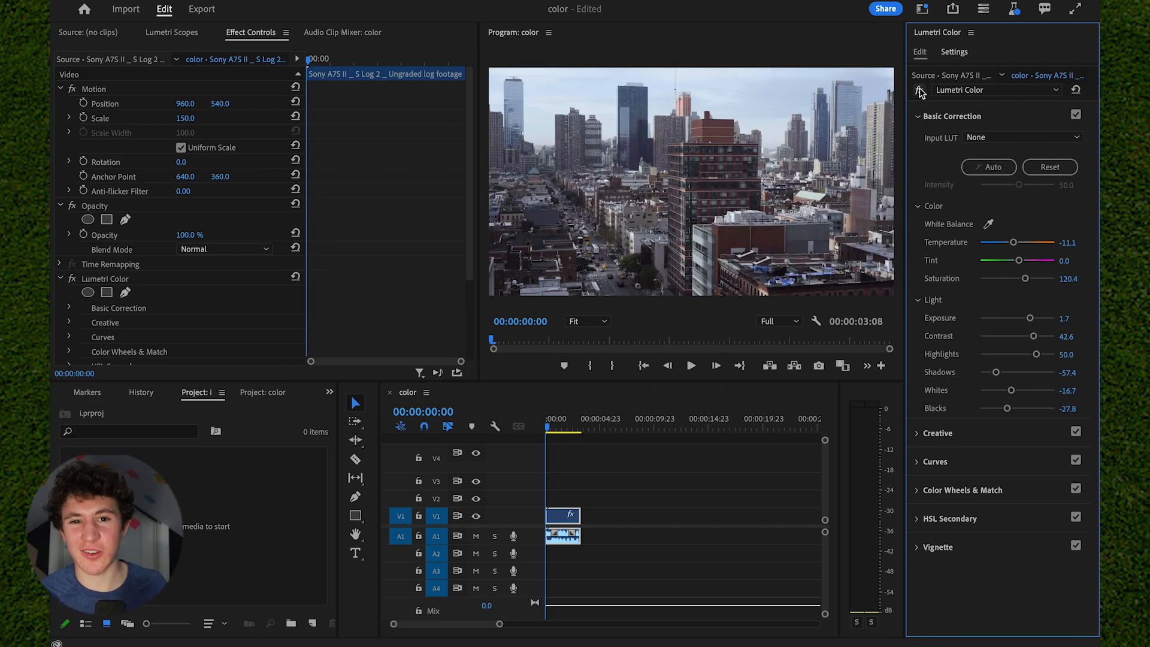
pyautogui.click(920, 91)
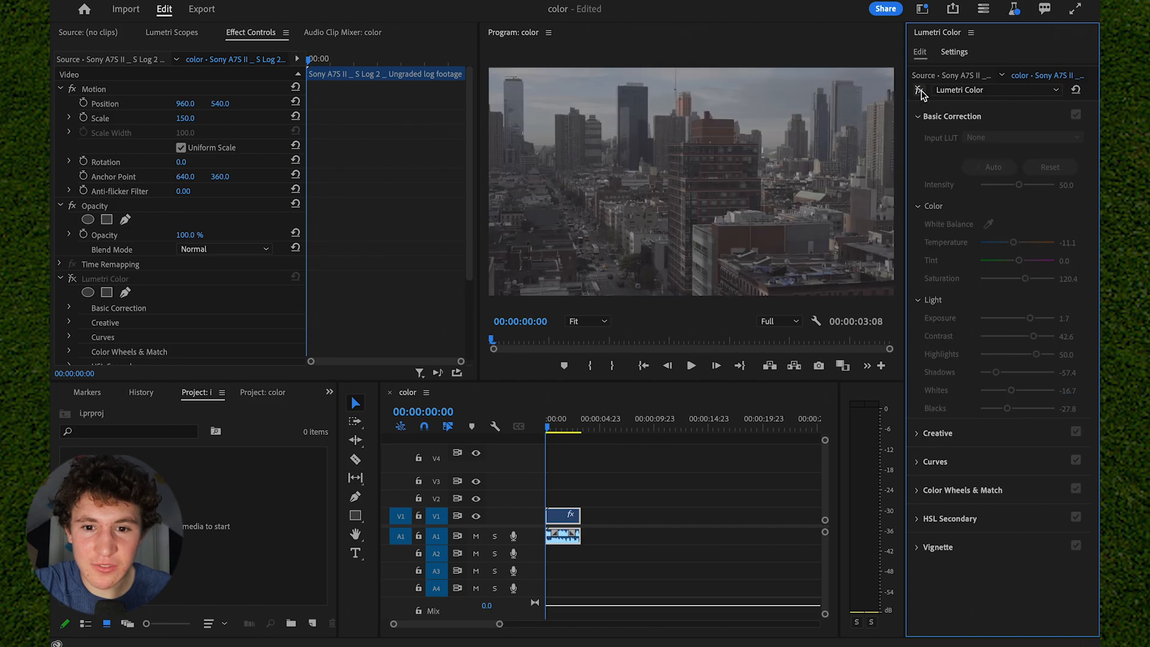
pyautogui.click(920, 91)
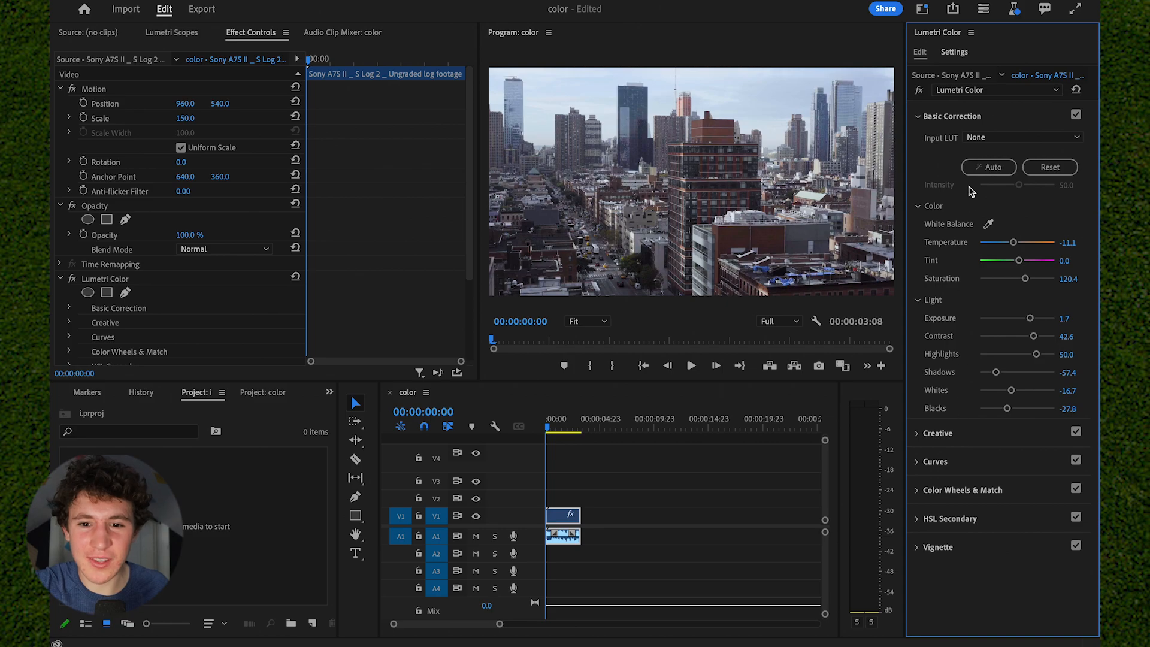
# - In the Creative section, set Intensity to 200.0 and Faded Film to 50.9, and collapse the section
pyautogui.click(982, 117)
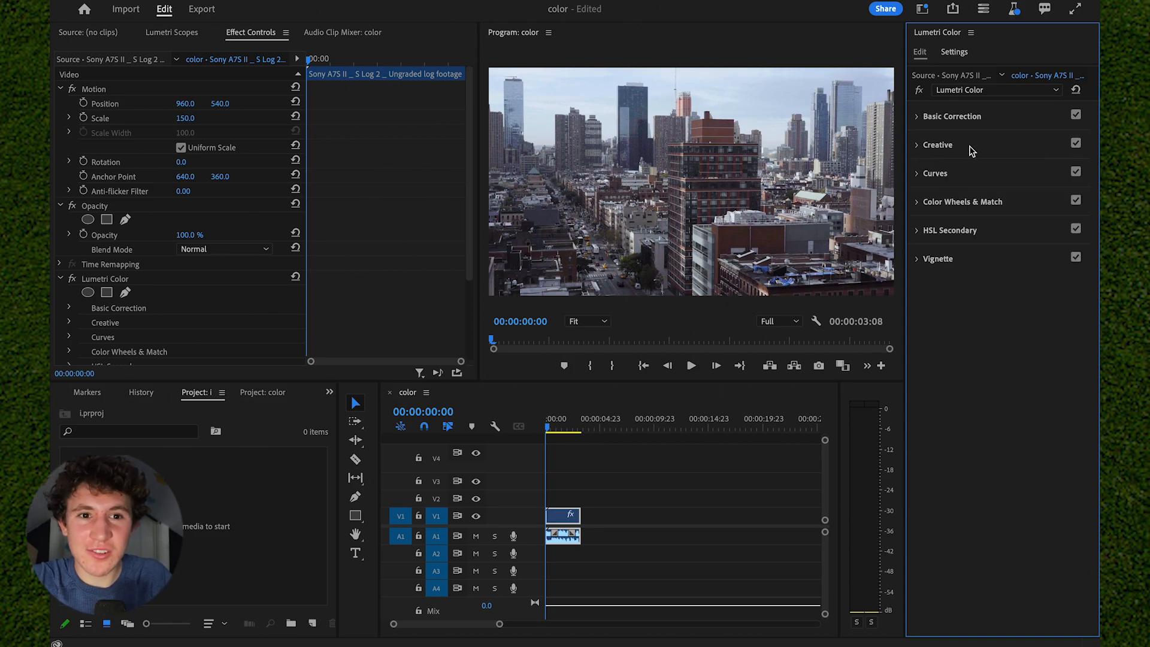
pyautogui.click(975, 149)
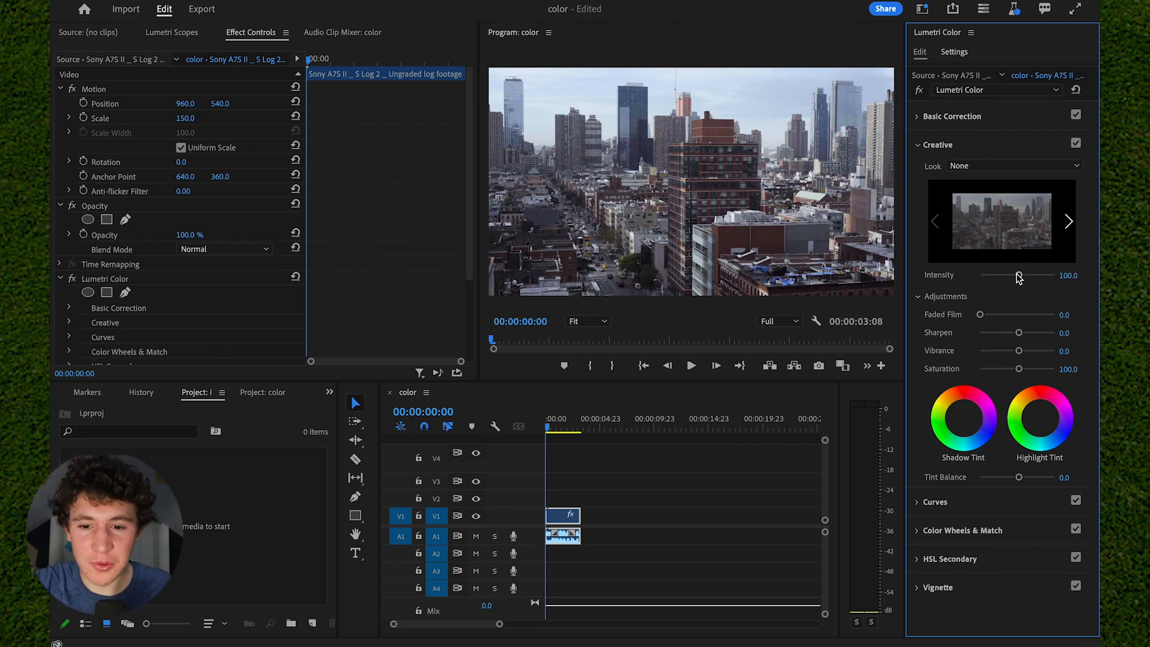
pyautogui.moveTo(1019, 275); pyautogui.dragTo(1055, 275)
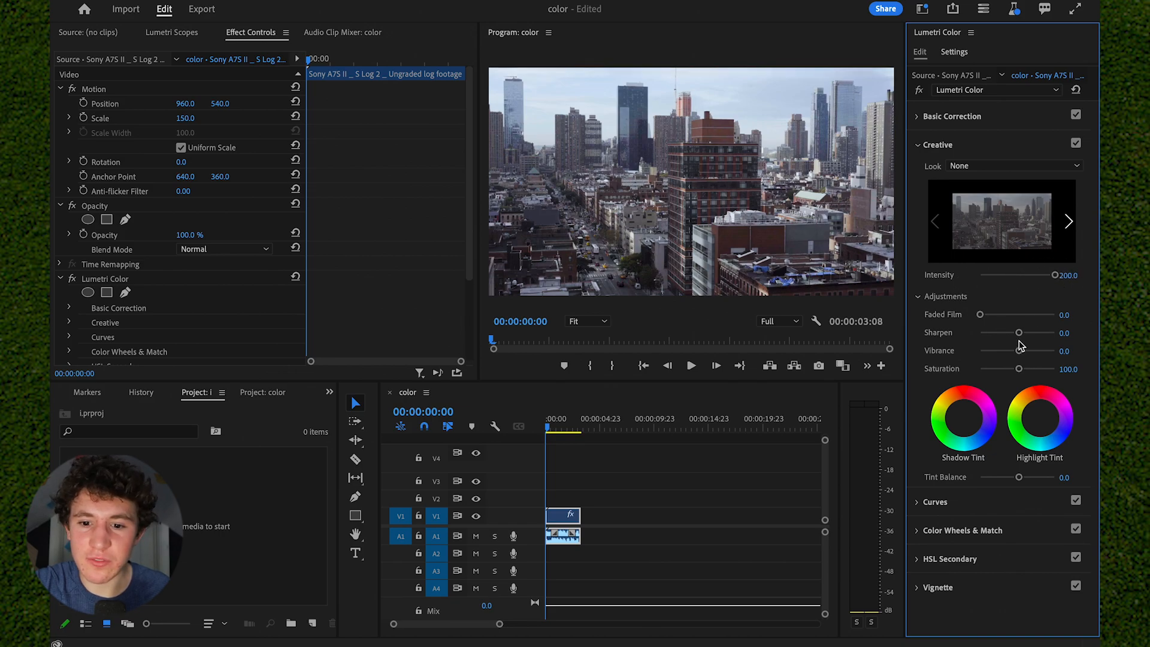
pyautogui.moveTo(980, 314); pyautogui.dragTo(1009, 315)
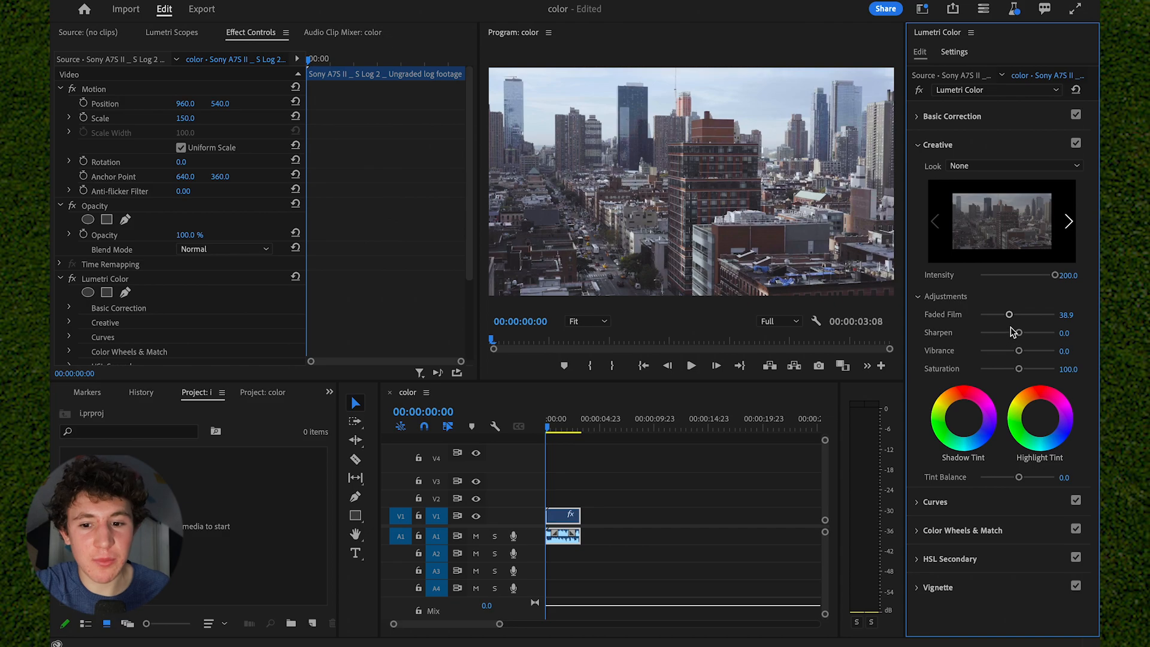
pyautogui.click(1017, 315)
pyautogui.moveTo(1017, 317); pyautogui.dragTo(1018, 318)
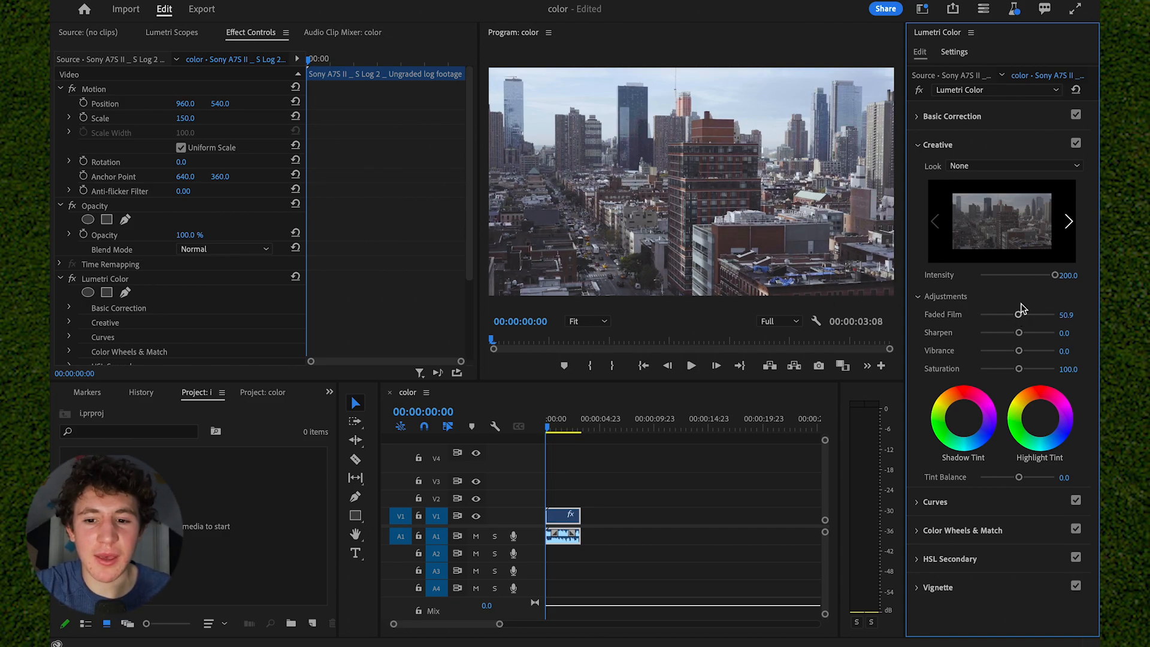
pyautogui.click(1010, 148)
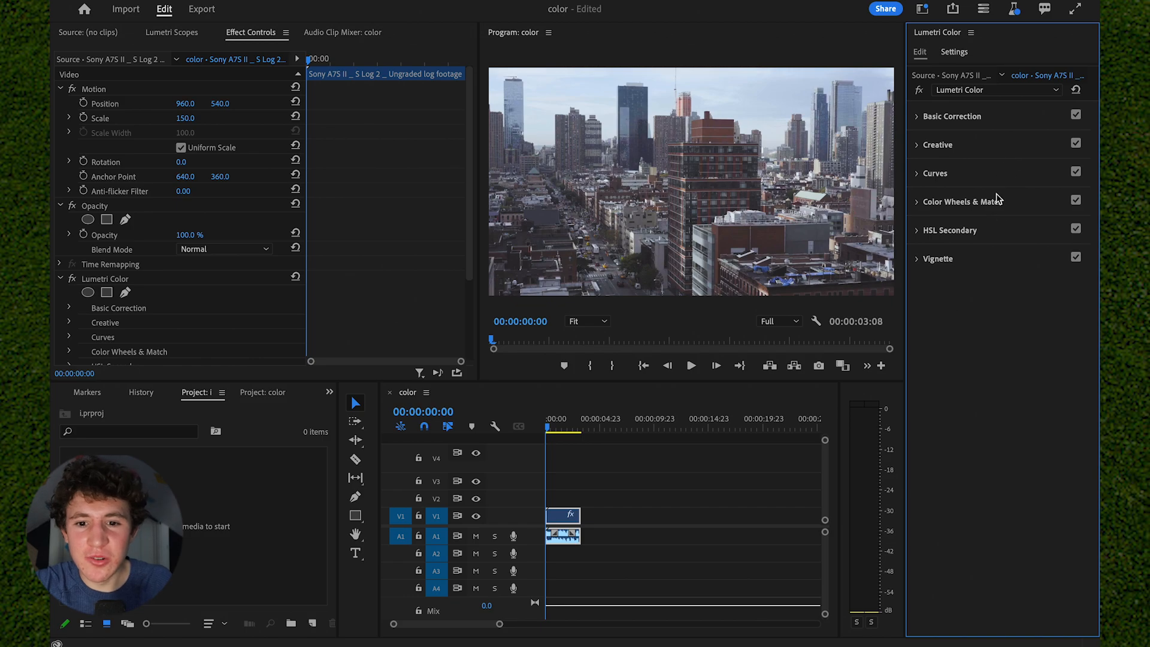
# - Under Curves, shape the white RGB curve with three points, slightly raising the midpoint and slightly lowering the highlight point
pyautogui.click(998, 177)
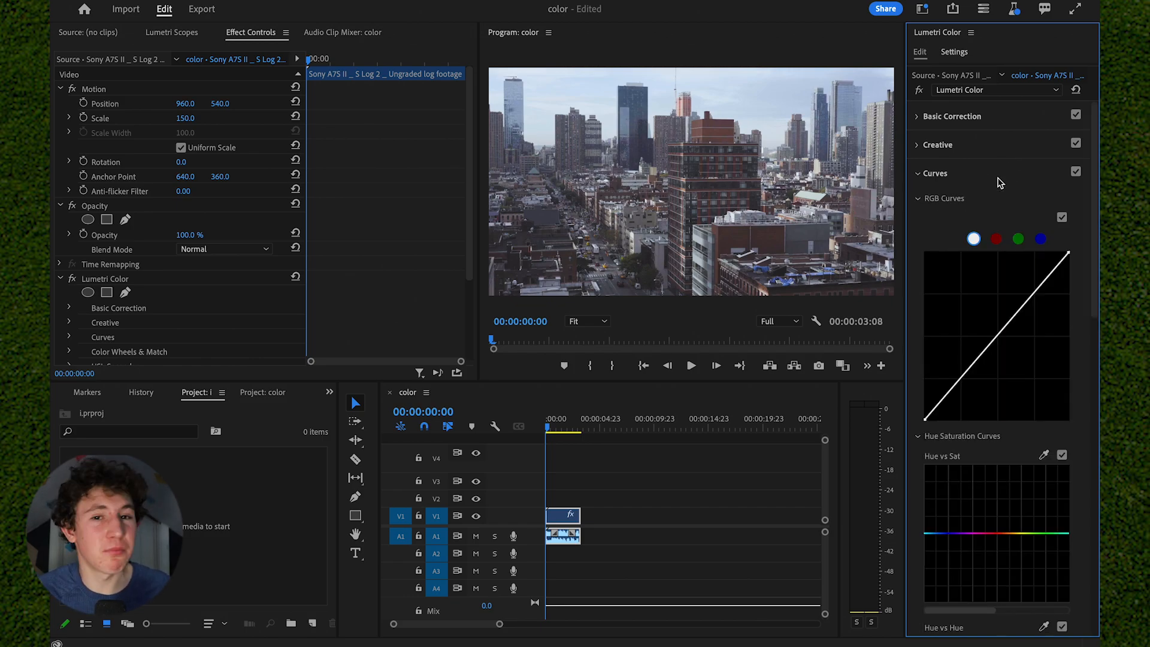
pyautogui.click(1034, 293)
pyautogui.click(999, 340)
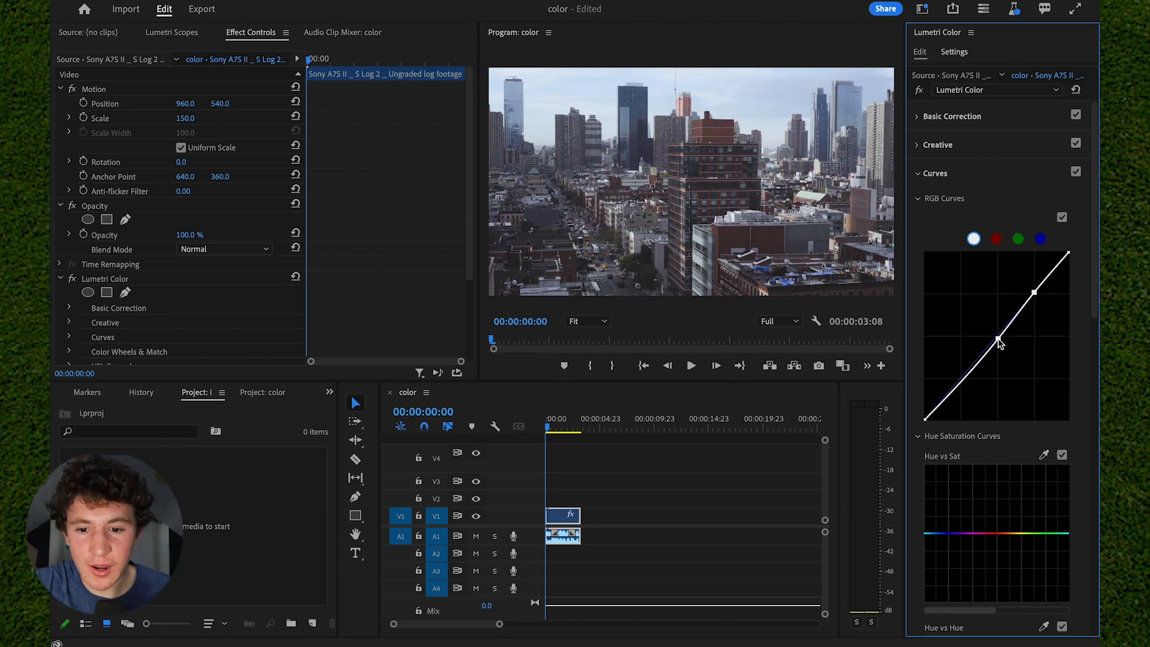
pyautogui.click(960, 383)
pyautogui.moveTo(999, 341); pyautogui.dragTo(1004, 339)
pyautogui.moveTo(1033, 294)
pyautogui.mouseDown()
pyautogui.moveTo(1032, 282)
pyautogui.moveTo(1037, 297)
pyautogui.moveTo(1060, 304)
pyautogui.moveTo(1049, 316)
pyautogui.moveTo(1033, 298)
pyautogui.mouseUp()
pyautogui.moveTo(1009, 340); pyautogui.dragTo(996, 337)
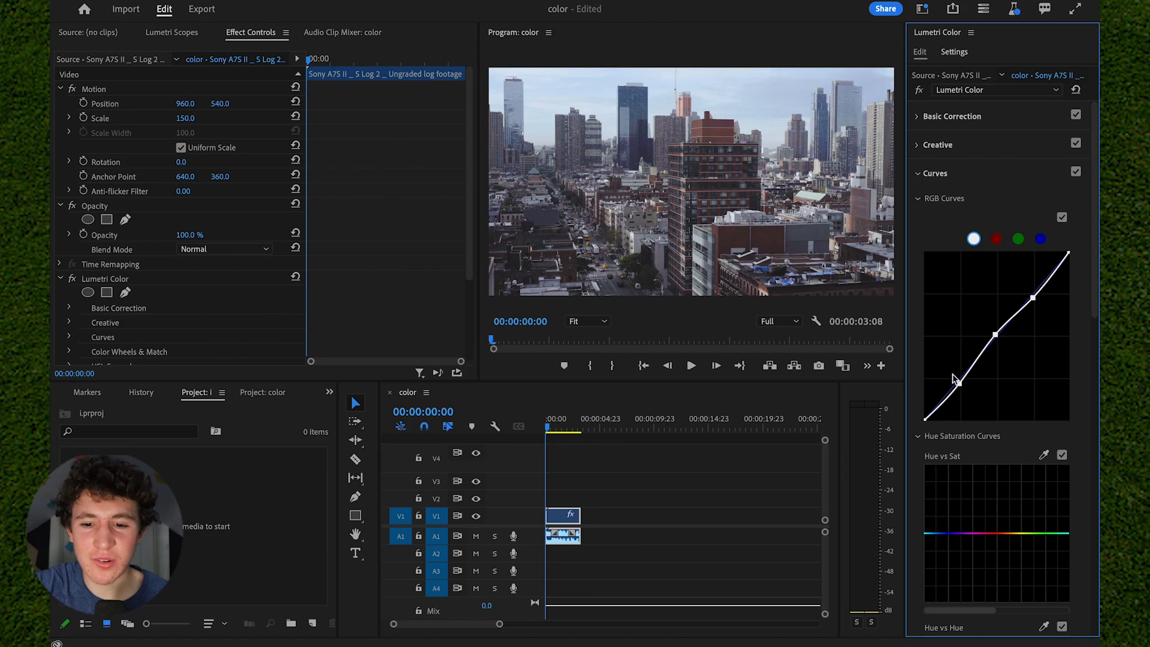
pyautogui.moveTo(959, 383); pyautogui.dragTo(958, 382)
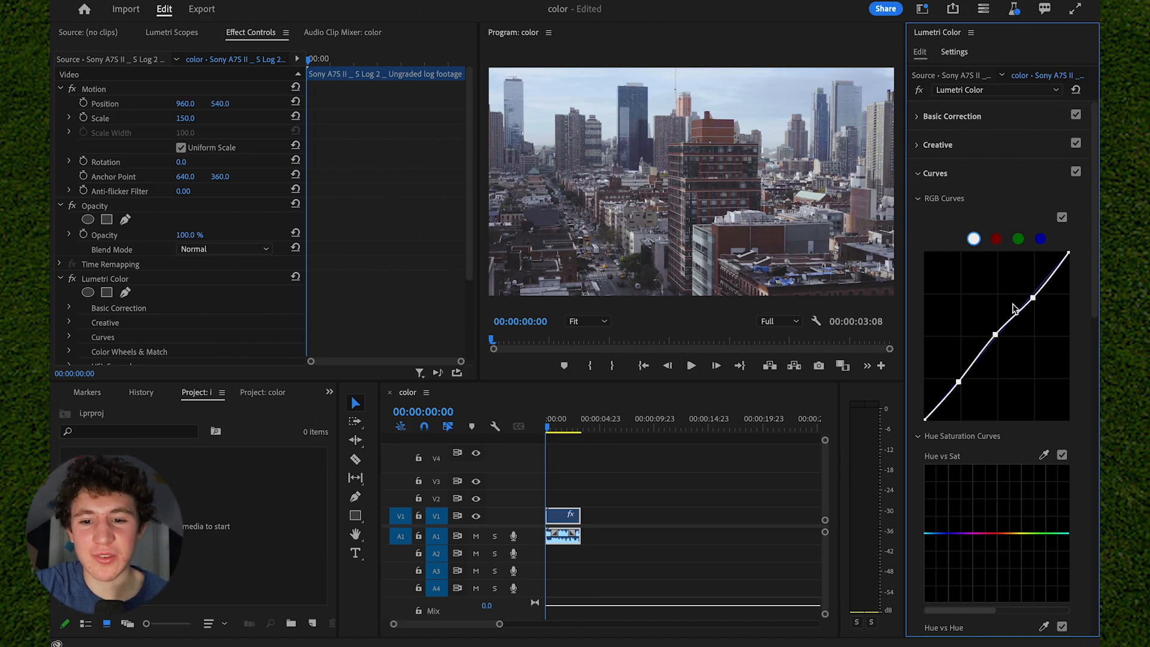
# - Look through the individual color channels of the RGB curves, ending on blue, and collapse the Curves section
pyautogui.click(996, 239)
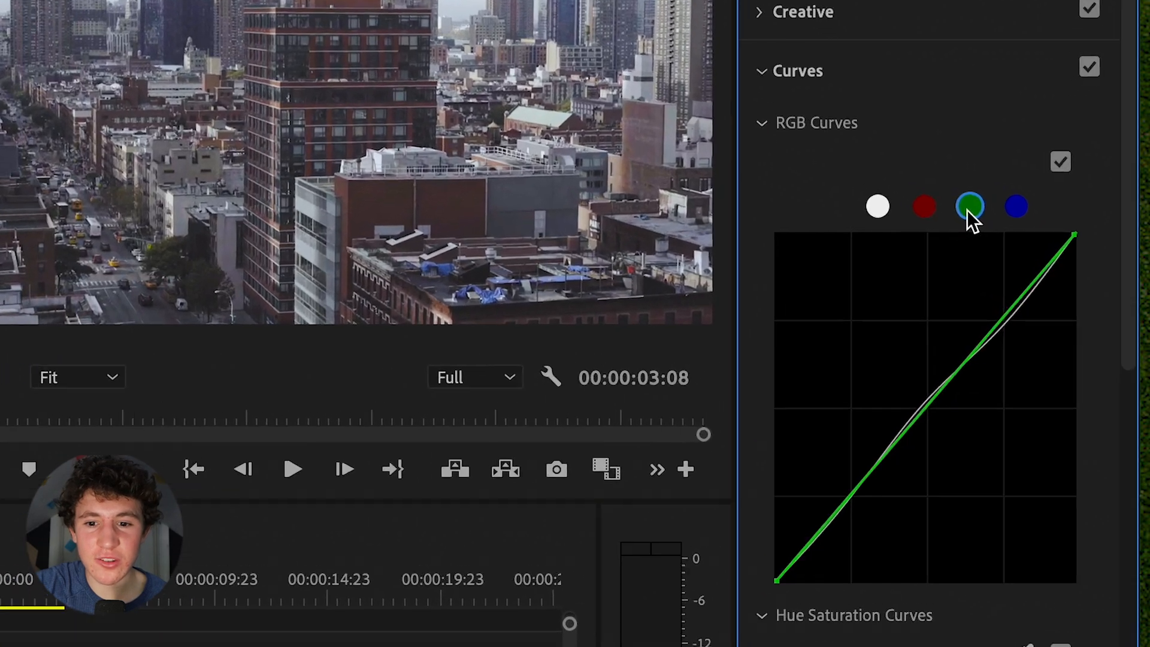
pyautogui.click(1016, 207)
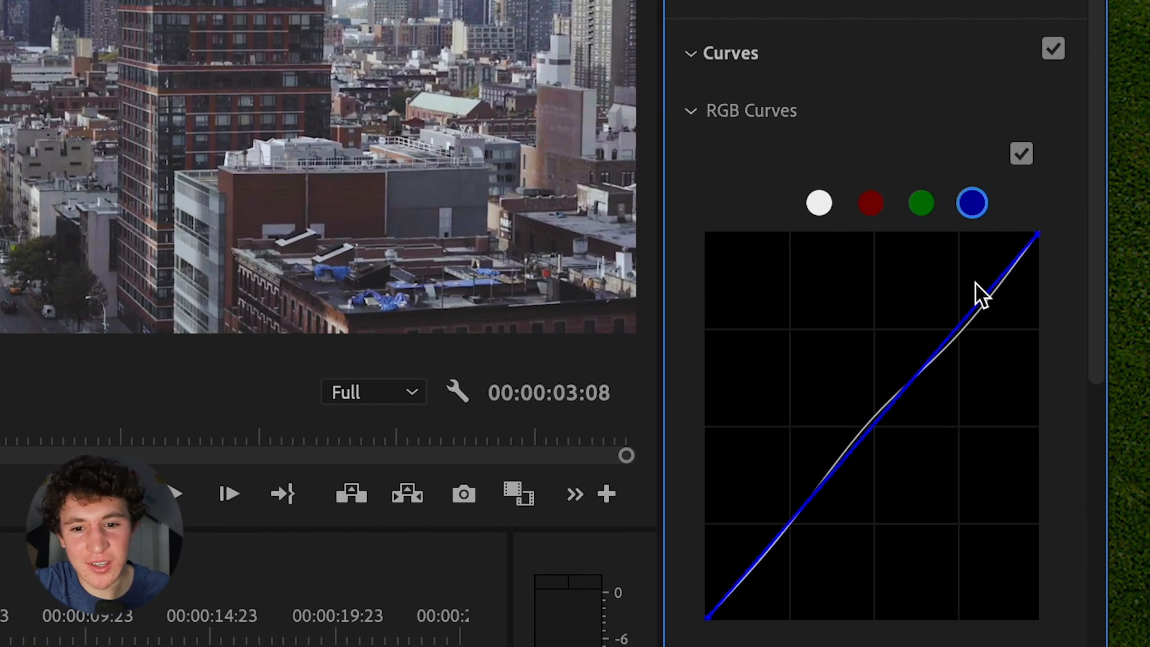
pyautogui.click(901, 115)
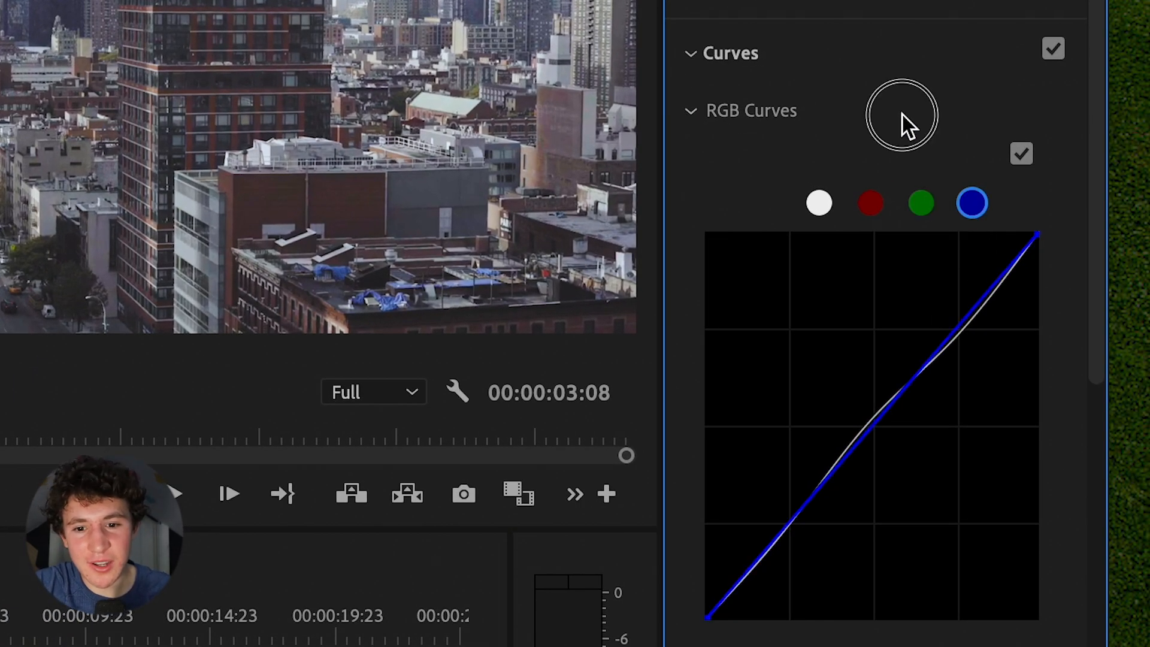
pyautogui.click(858, 53)
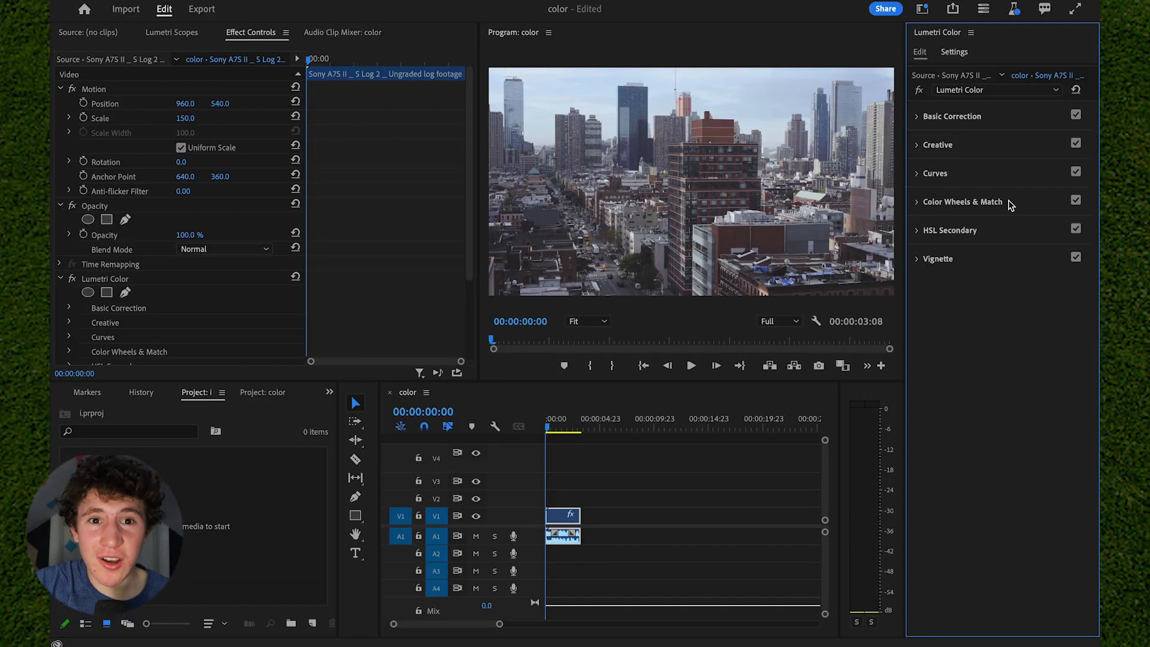
# - In Color Wheels & Match, try small tint shifts on the midtones and shadows wheels and slightly raise the highlights level
pyautogui.click(1010, 202)
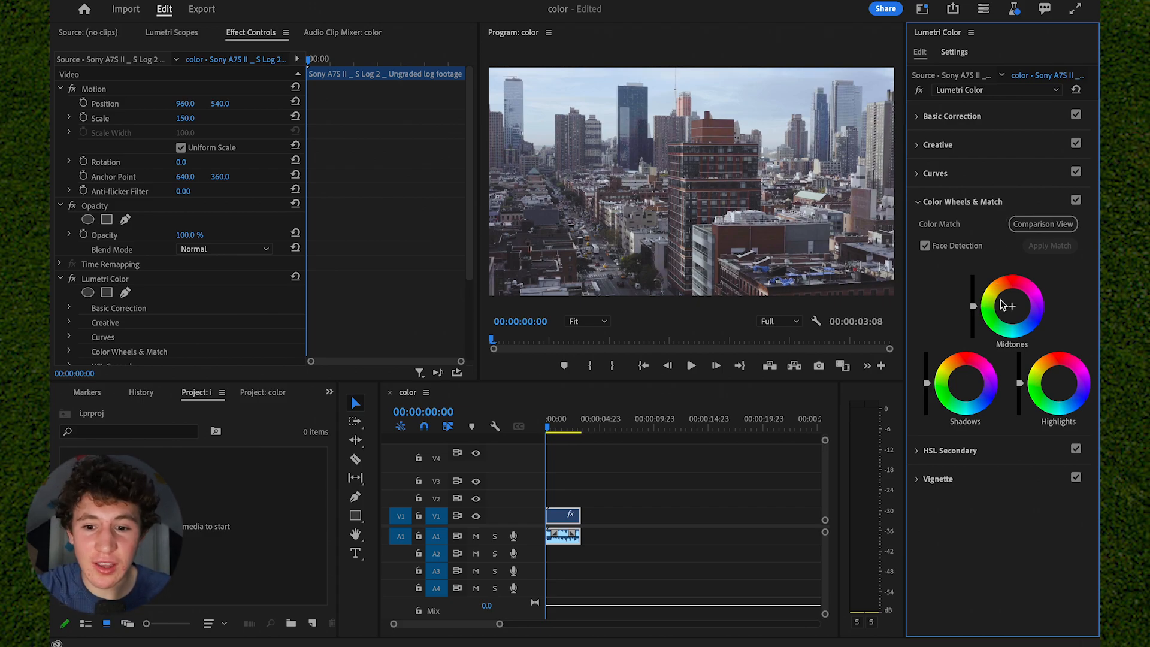
pyautogui.moveTo(1011, 305); pyautogui.dragTo(1014, 303)
pyautogui.moveTo(966, 383); pyautogui.dragTo(966, 384)
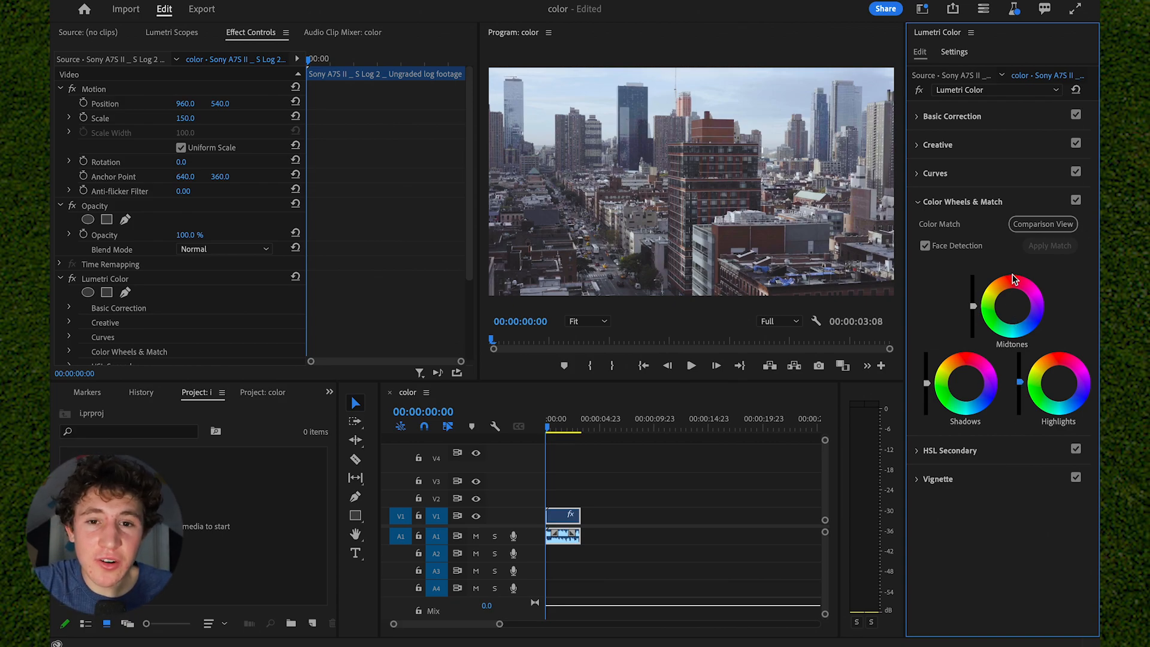
pyautogui.click(979, 206)
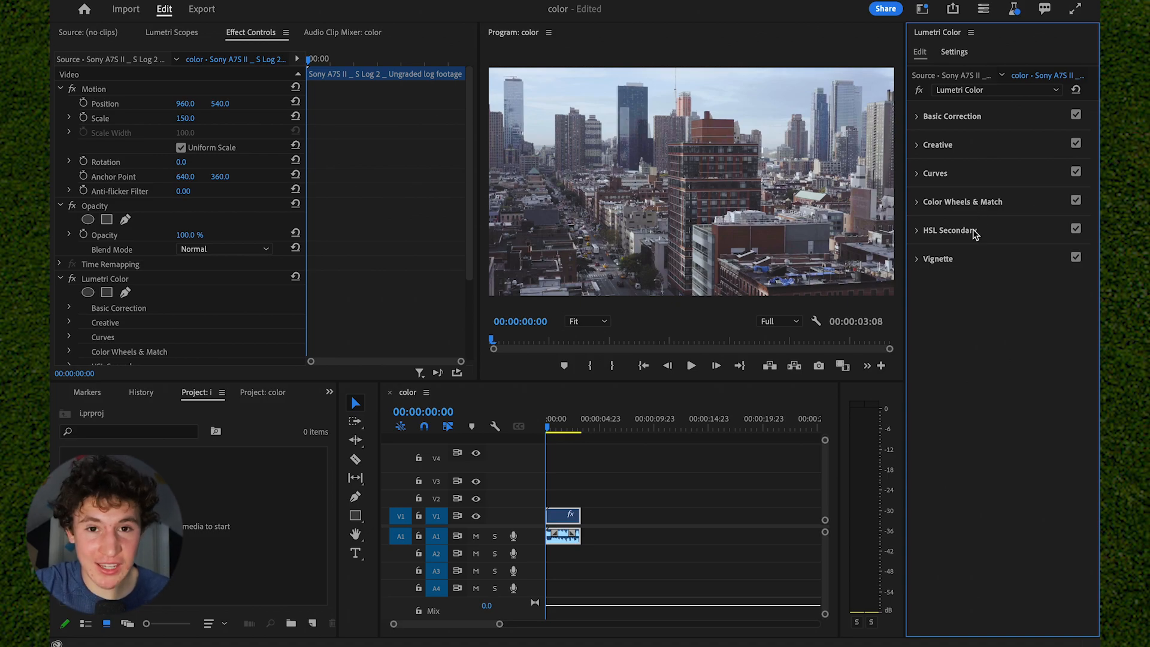
# - In HSL Secondary, sample the reddish-brown building in the footage as the key color and widen the falloff of the saturation range
pyautogui.click(952, 231)
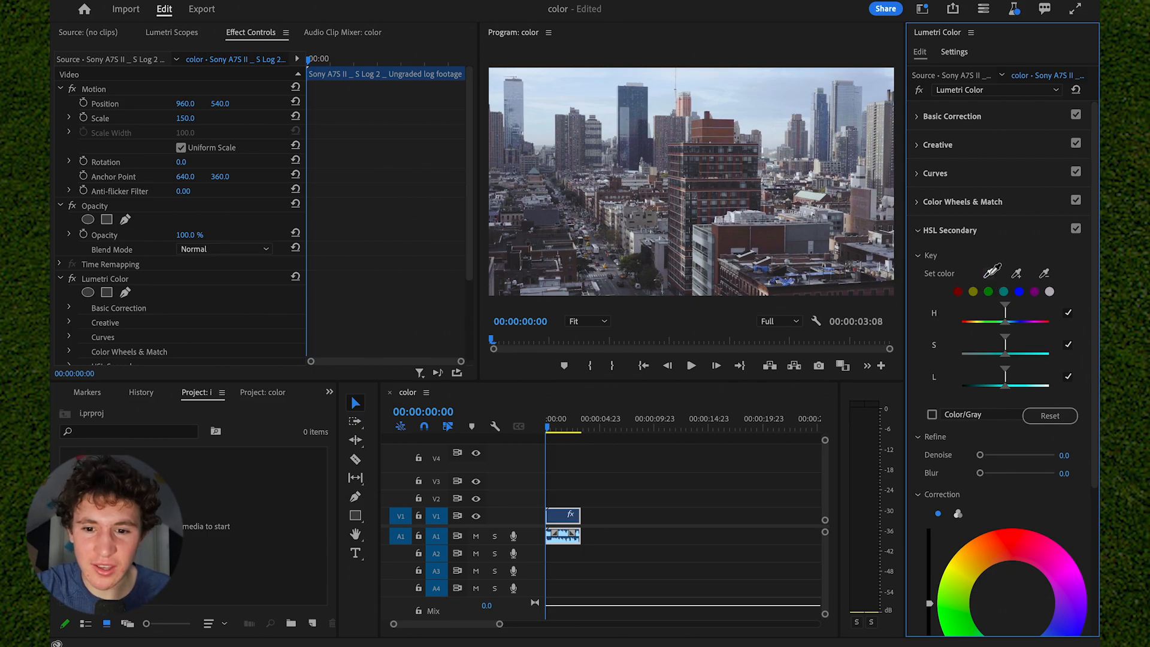
pyautogui.click(989, 276)
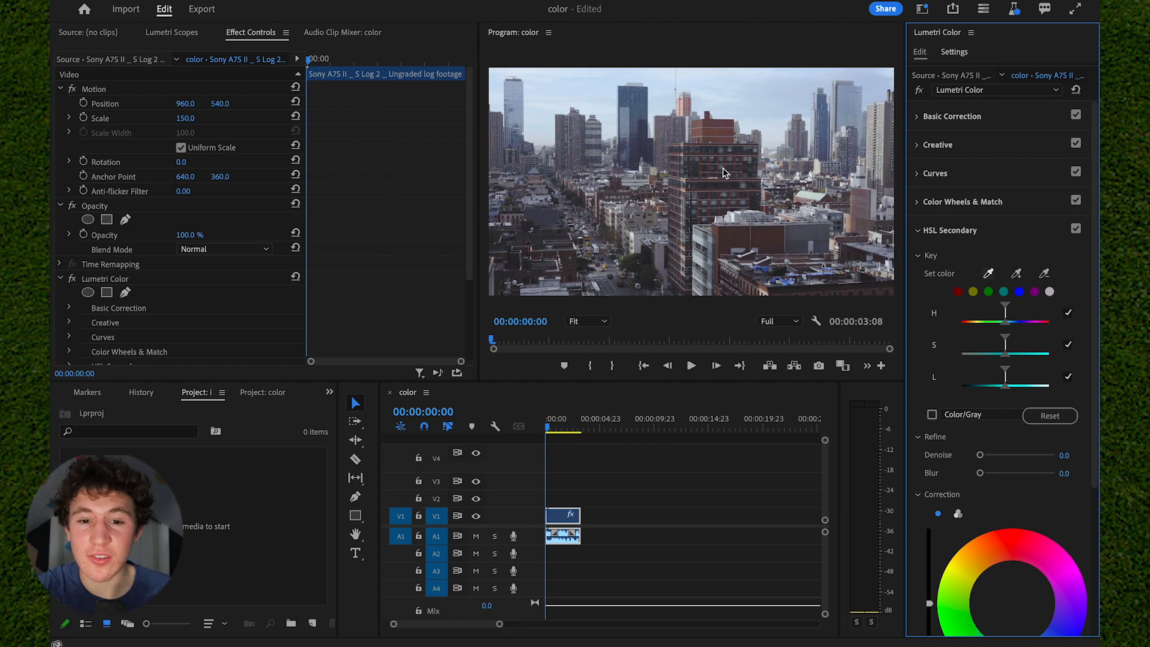
pyautogui.click(768, 241)
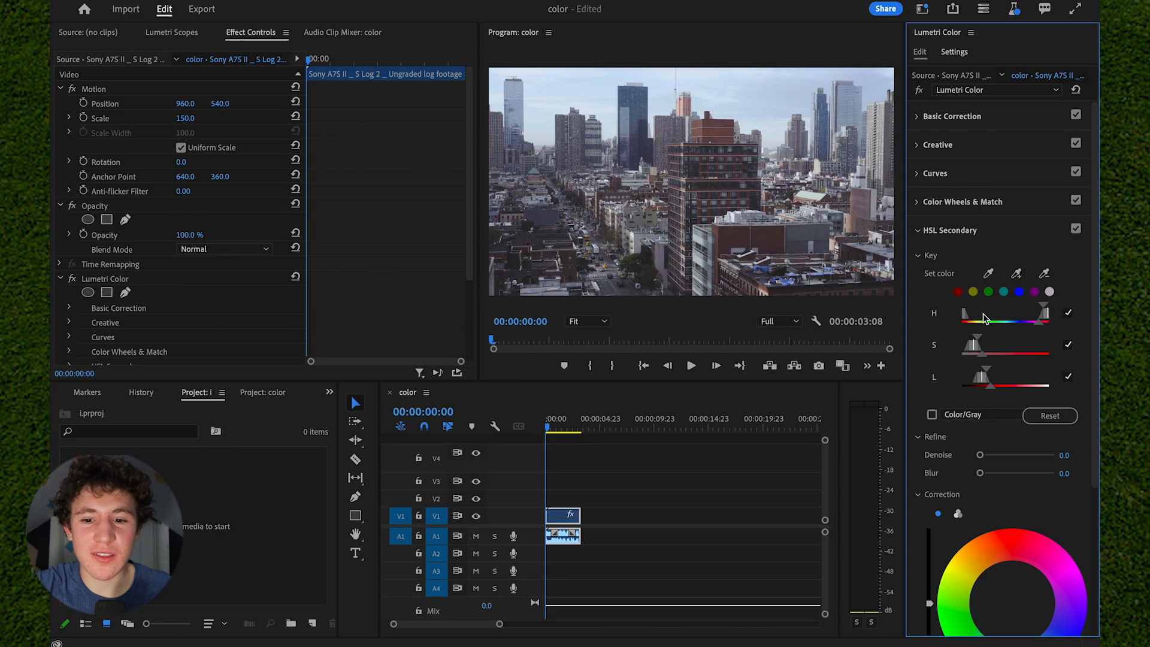
pyautogui.scroll(-3, 1005, 374)
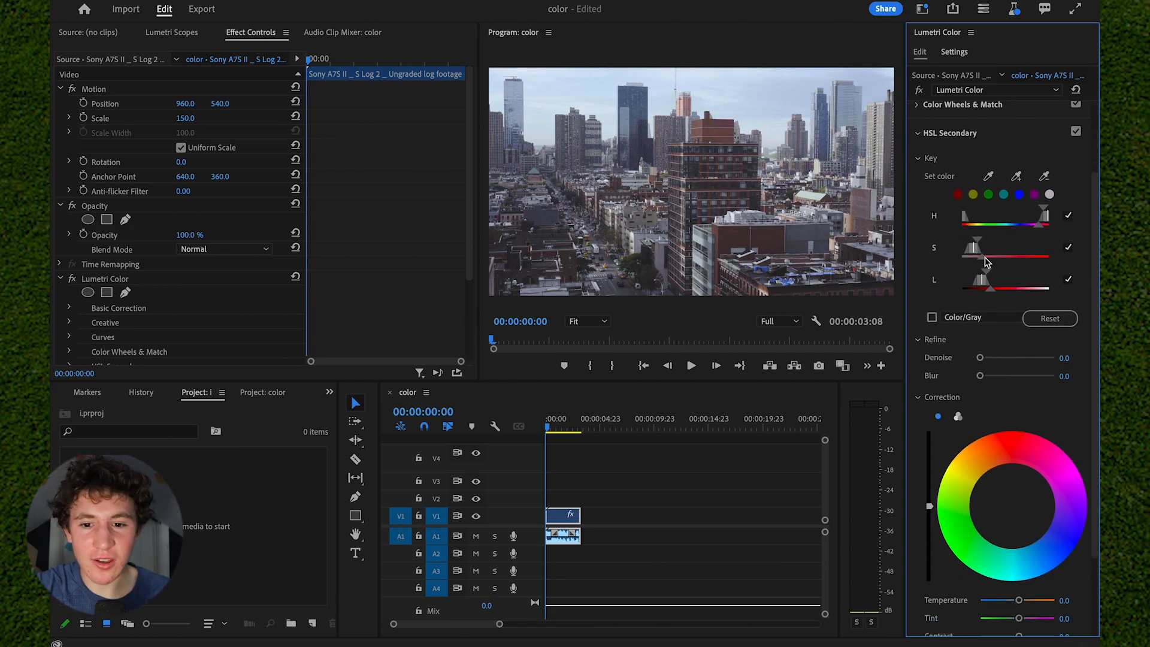
pyautogui.moveTo(986, 260); pyautogui.dragTo(994, 261)
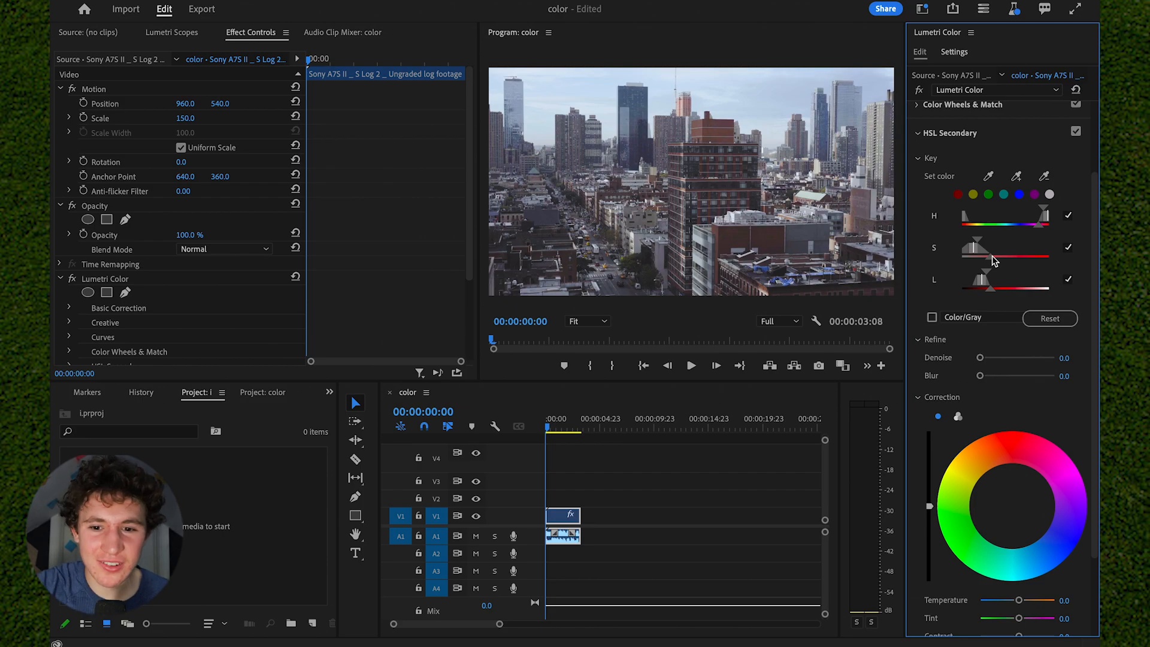
# - Correct the keyed reds with Saturation 150.0, a slight wheel shift toward red, and Contrast 38.9
pyautogui.scroll(-3, 994, 261)
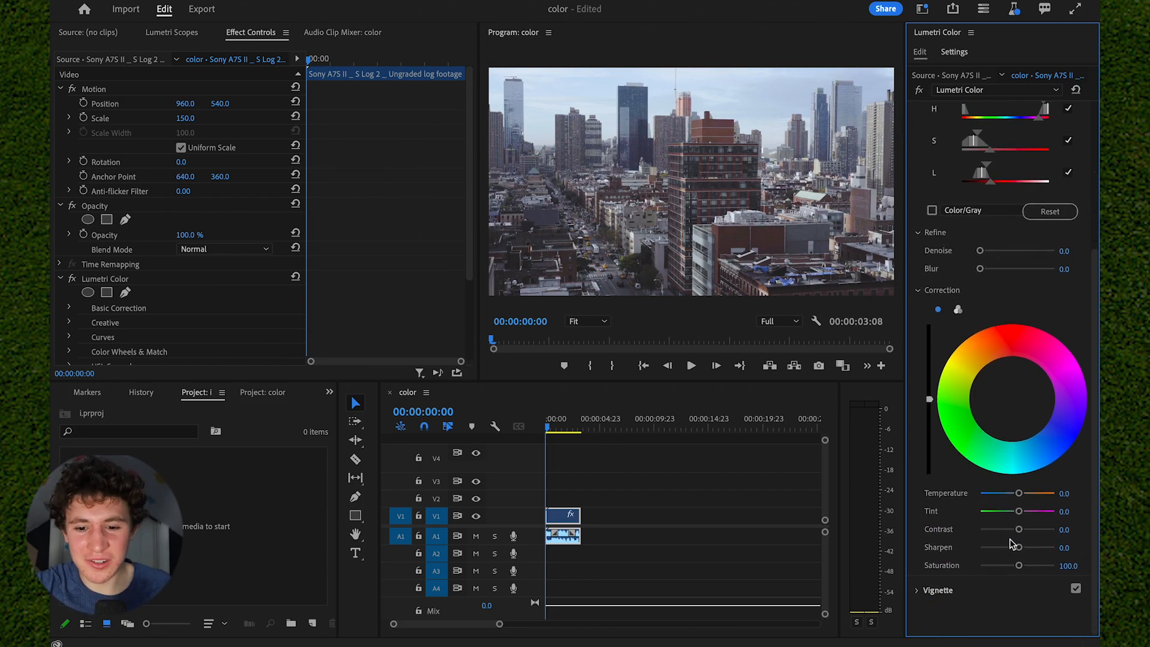
pyautogui.moveTo(1018, 565)
pyautogui.mouseDown()
pyautogui.moveTo(1067, 576)
pyautogui.moveTo(969, 574)
pyautogui.moveTo(1066, 565)
pyautogui.moveTo(1016, 565)
pyautogui.moveTo(1036, 566)
pyautogui.mouseUp()
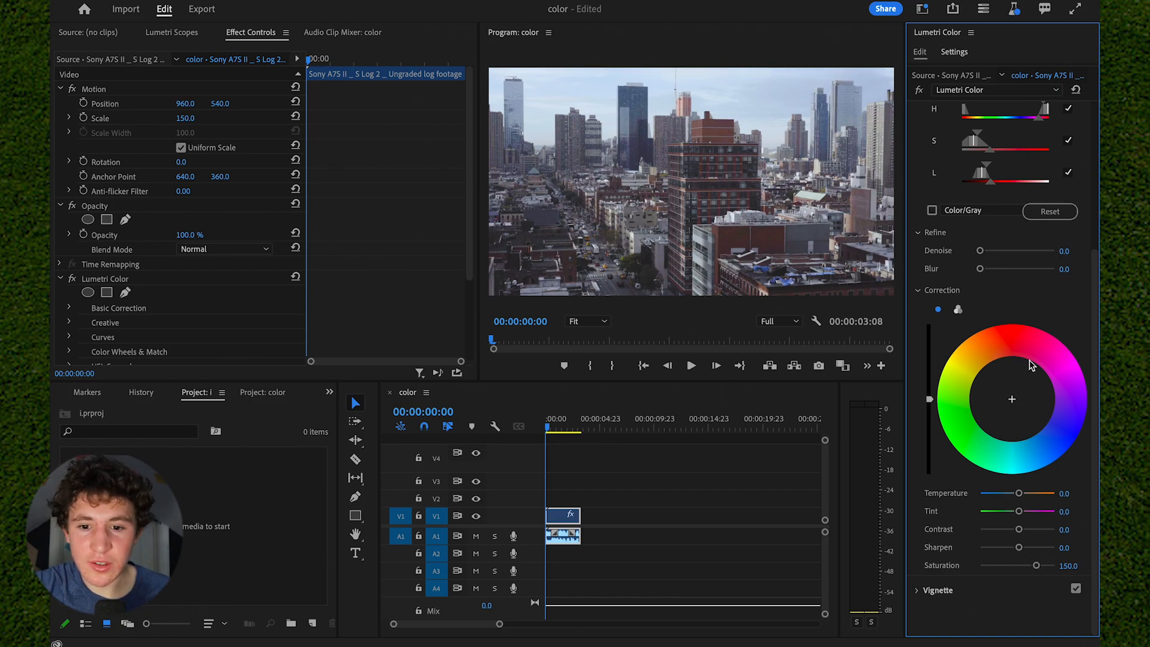
pyautogui.moveTo(1012, 399)
pyautogui.mouseDown()
pyautogui.moveTo(1010, 388)
pyautogui.moveTo(1021, 411)
pyautogui.moveTo(1012, 389)
pyautogui.mouseUp()
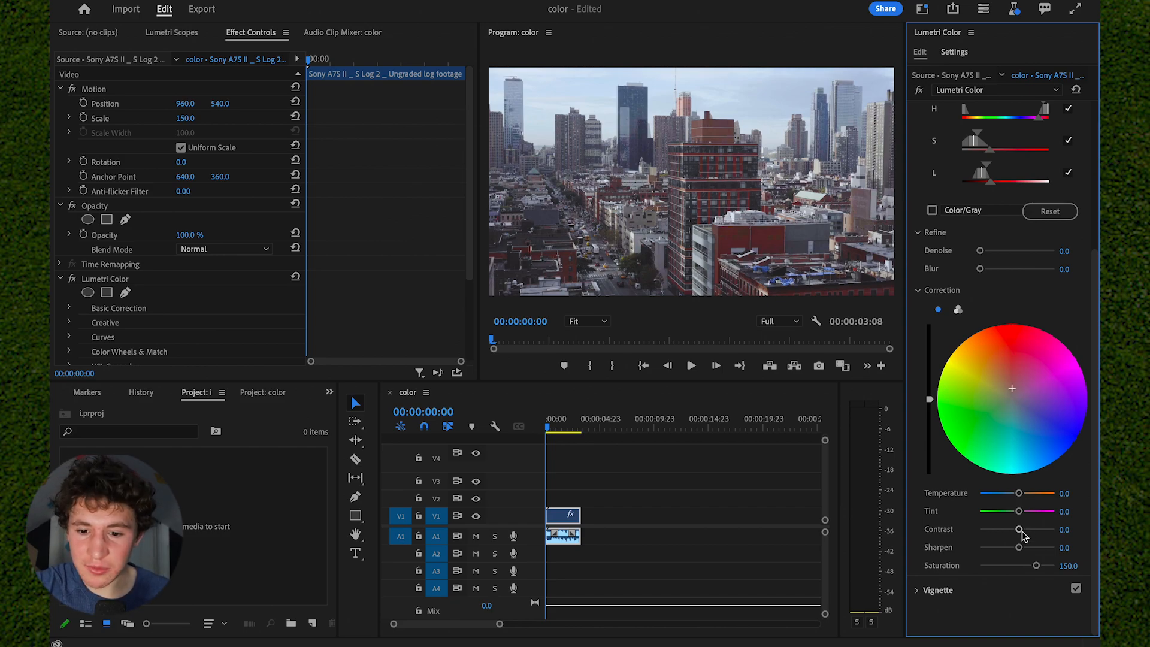
pyautogui.moveTo(1018, 530); pyautogui.dragTo(1028, 531)
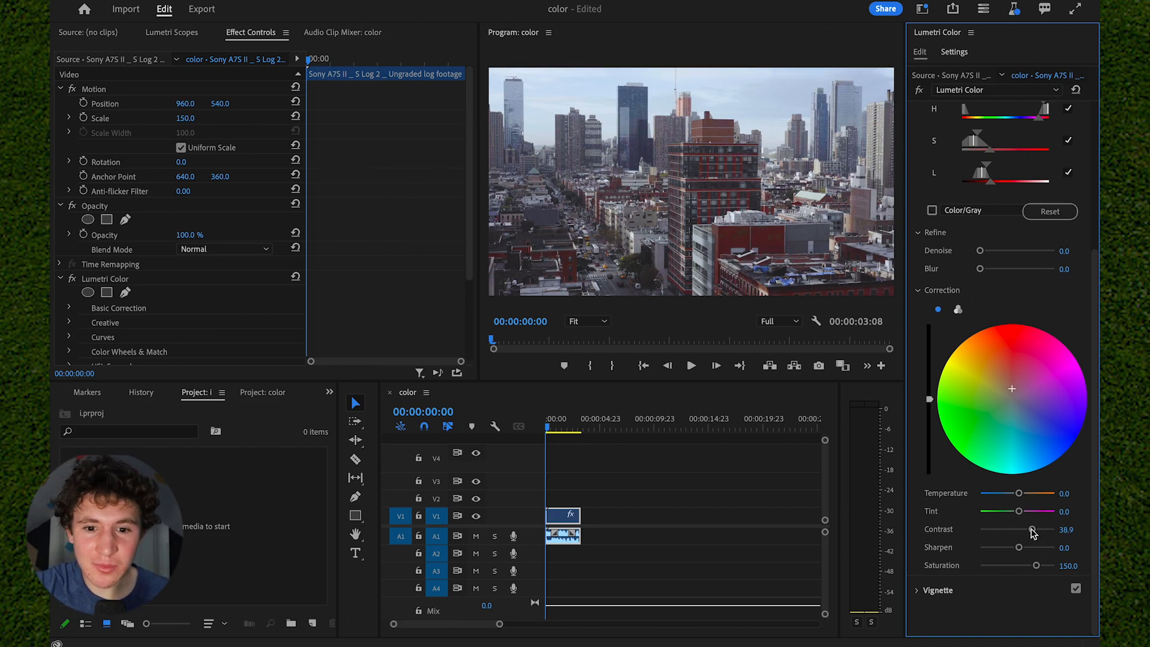
pyautogui.scroll(3, 1040, 314)
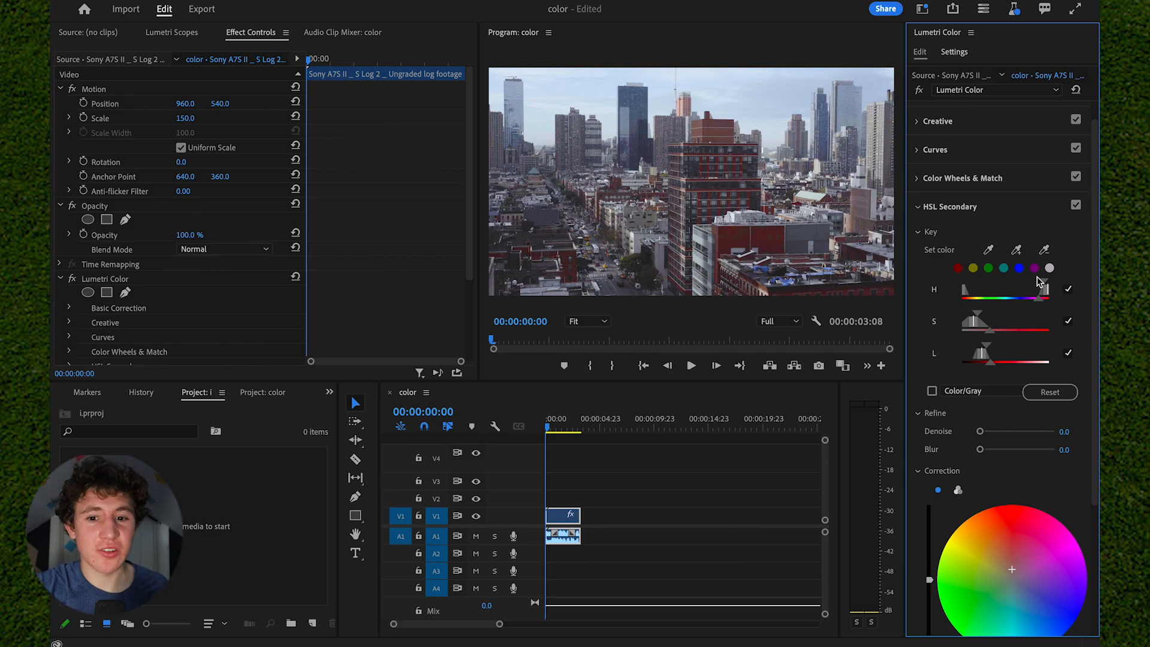
pyautogui.scroll(-2, 1010, 308)
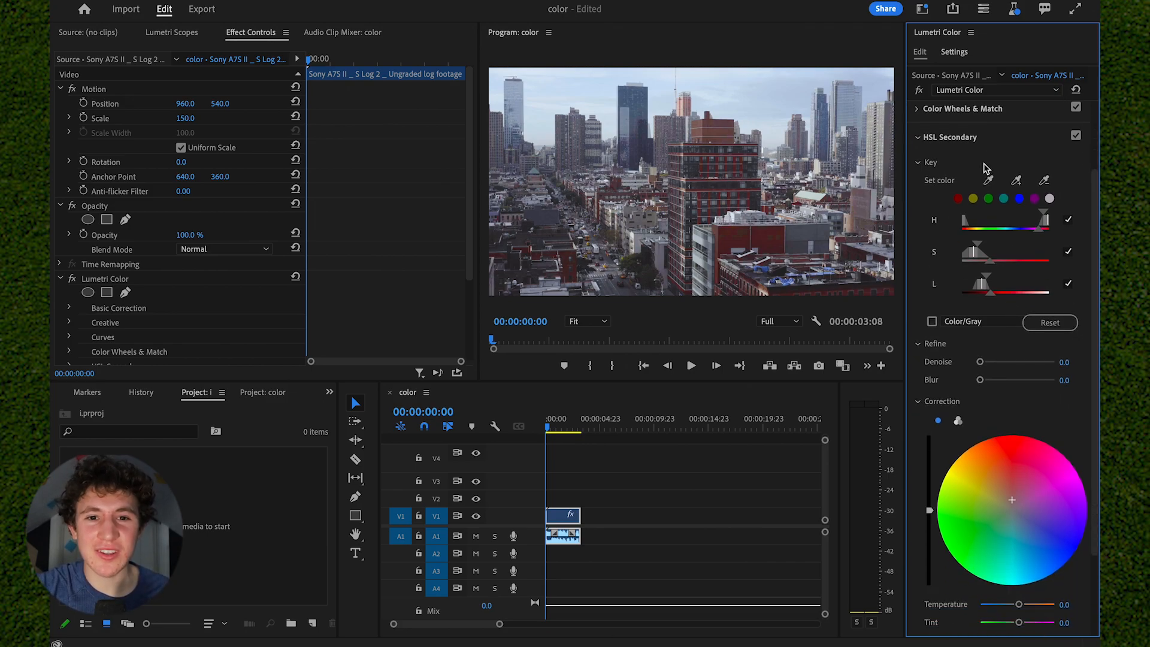
pyautogui.scroll(2, 960, 246)
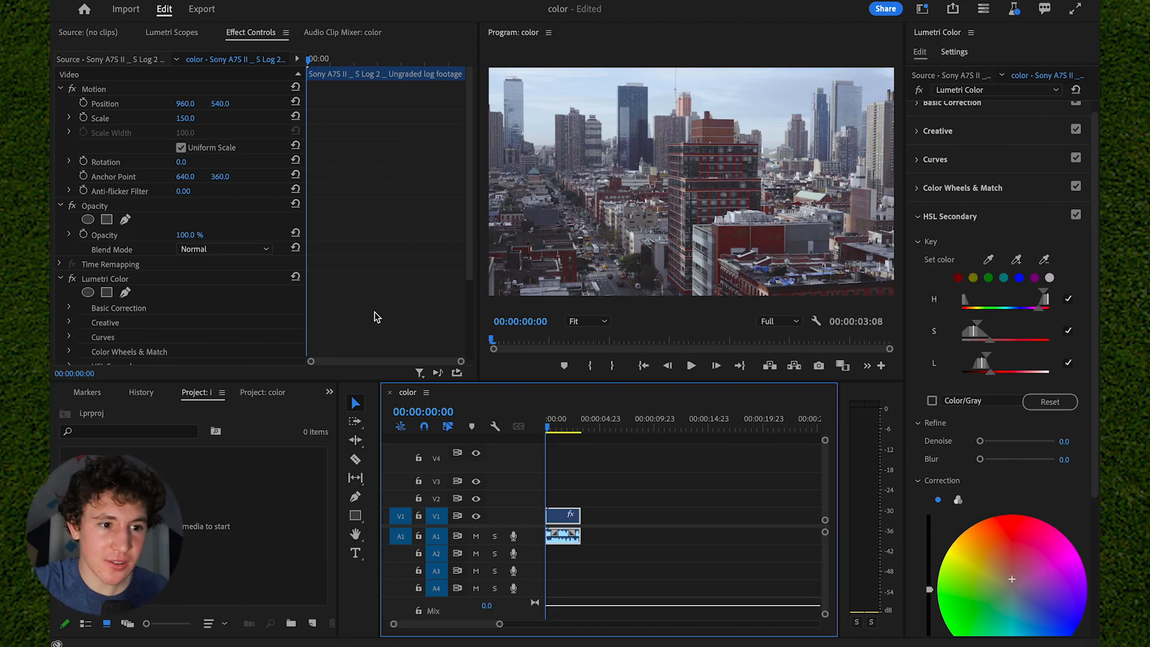
# - Show the Lumetri Scopes for the city clip on V1 after looking over its Lumetri Color effect settings
pyautogui.click(254, 35)
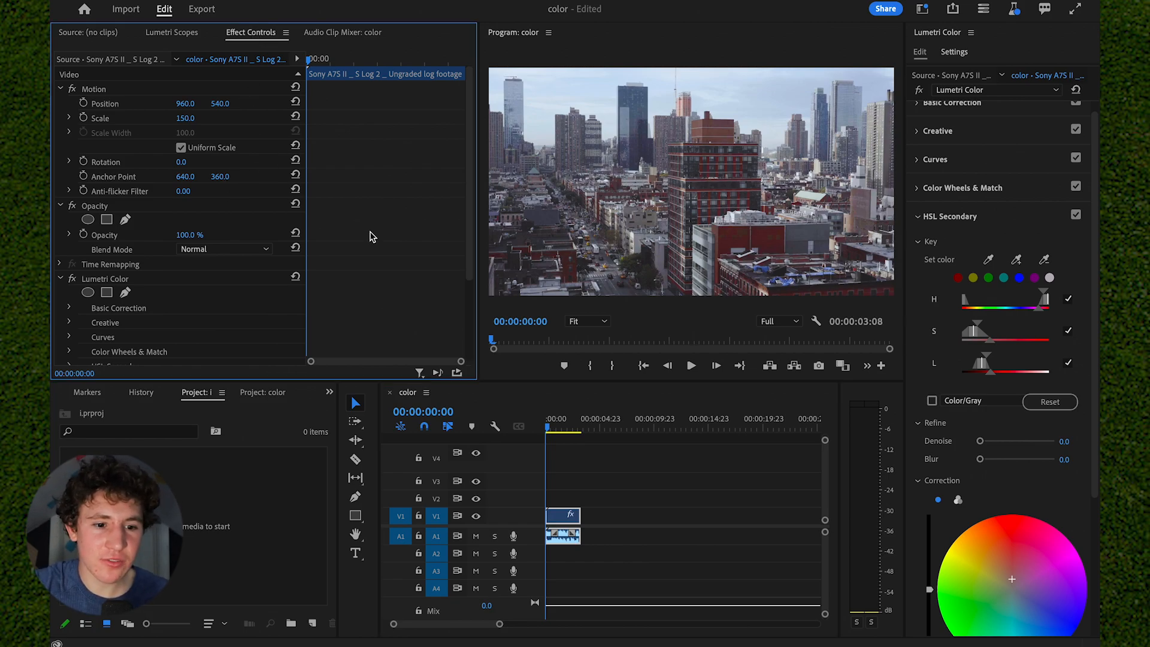
pyautogui.click(922, 10)
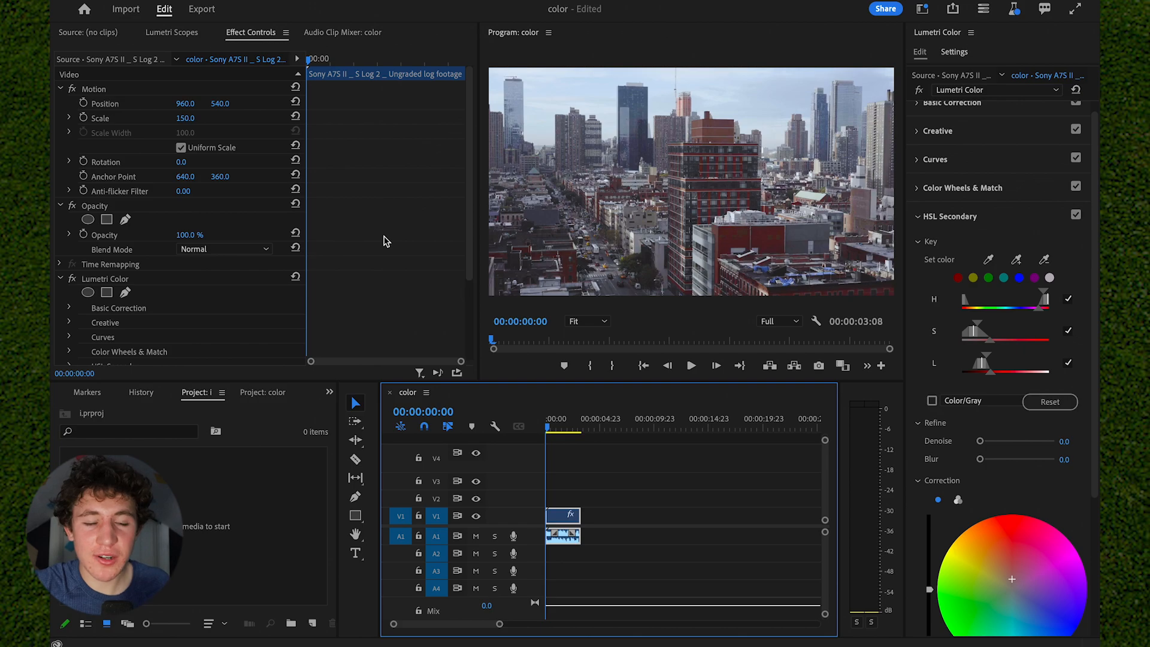
pyautogui.scroll(-3, 385, 240)
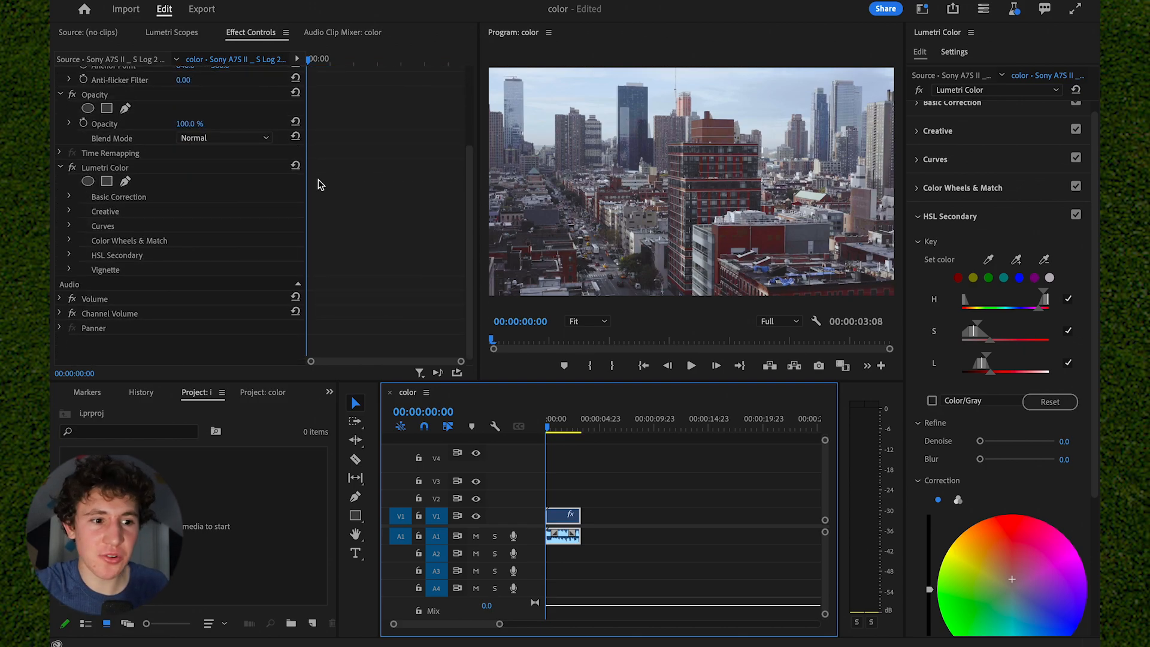
pyautogui.click(220, 170)
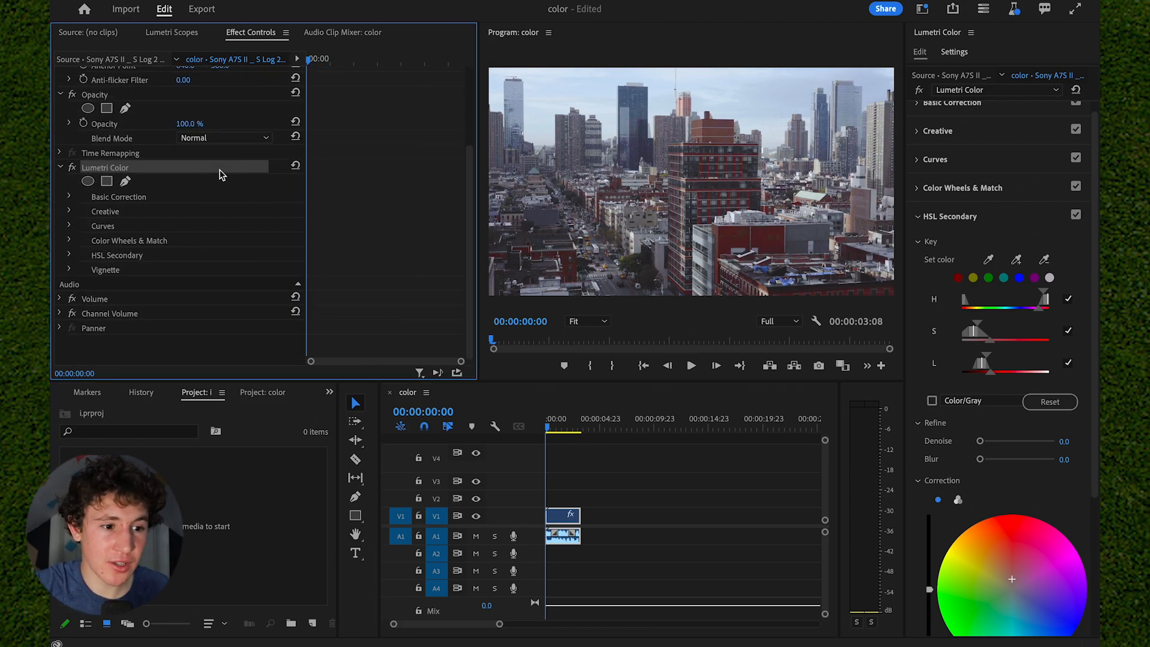
pyautogui.click(177, 33)
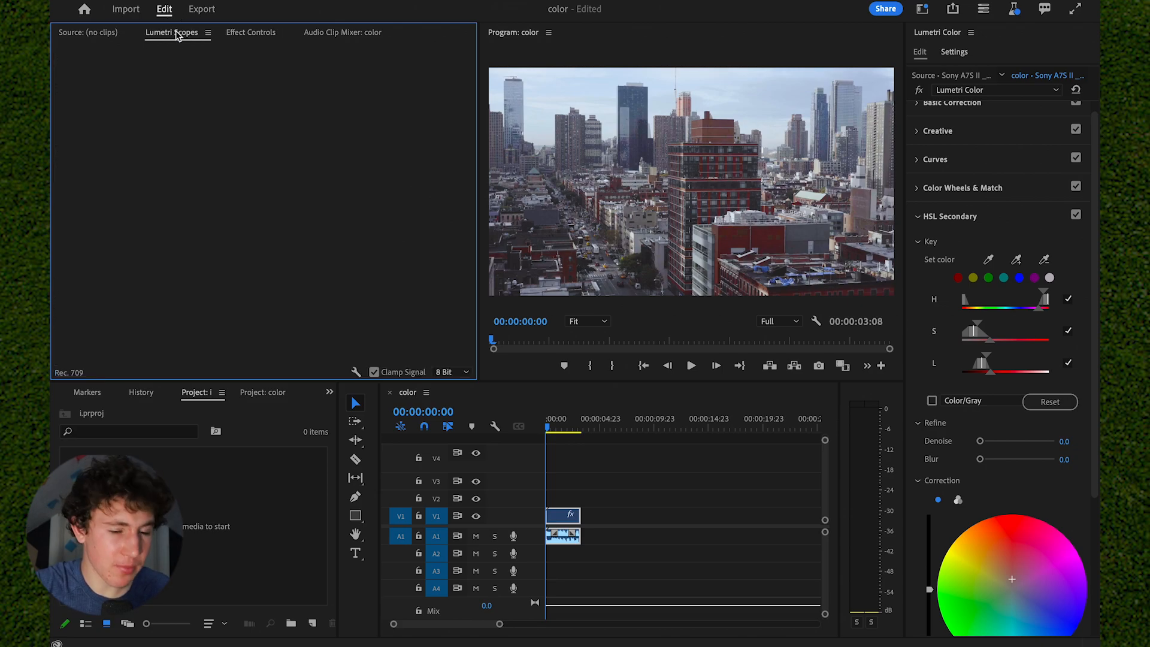
pyautogui.click(596, 492)
pyautogui.click(562, 514)
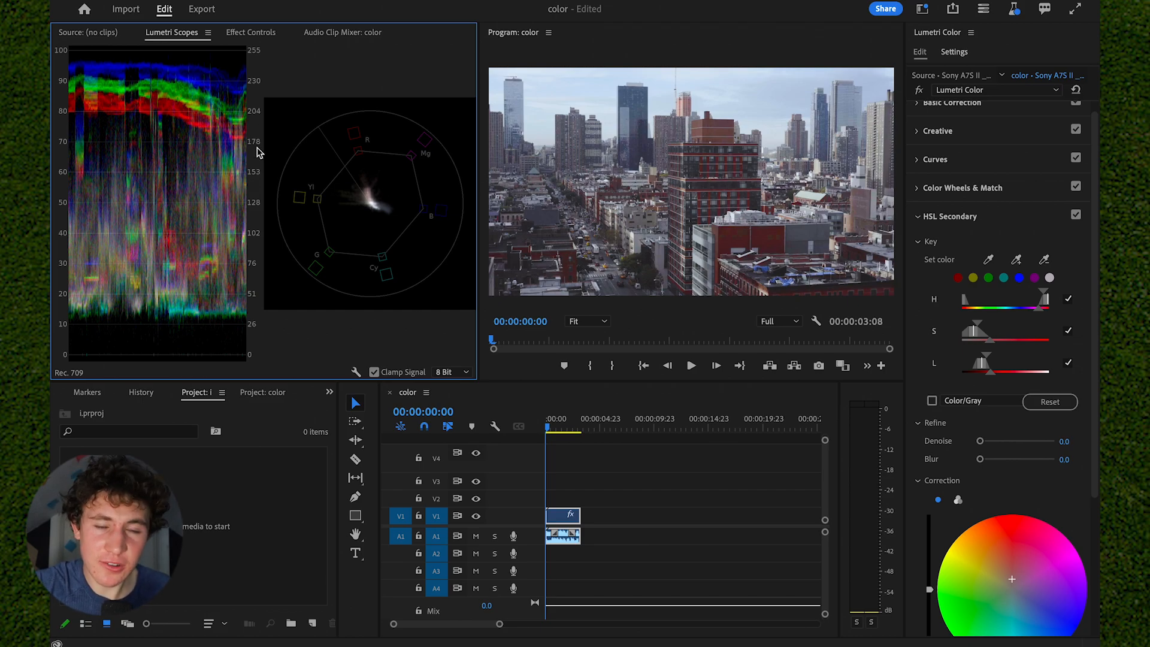
# - Switch the Waveform (RGB) scope off and back on alongside the Vectorscope YUV
pyautogui.rightClick(193, 173)
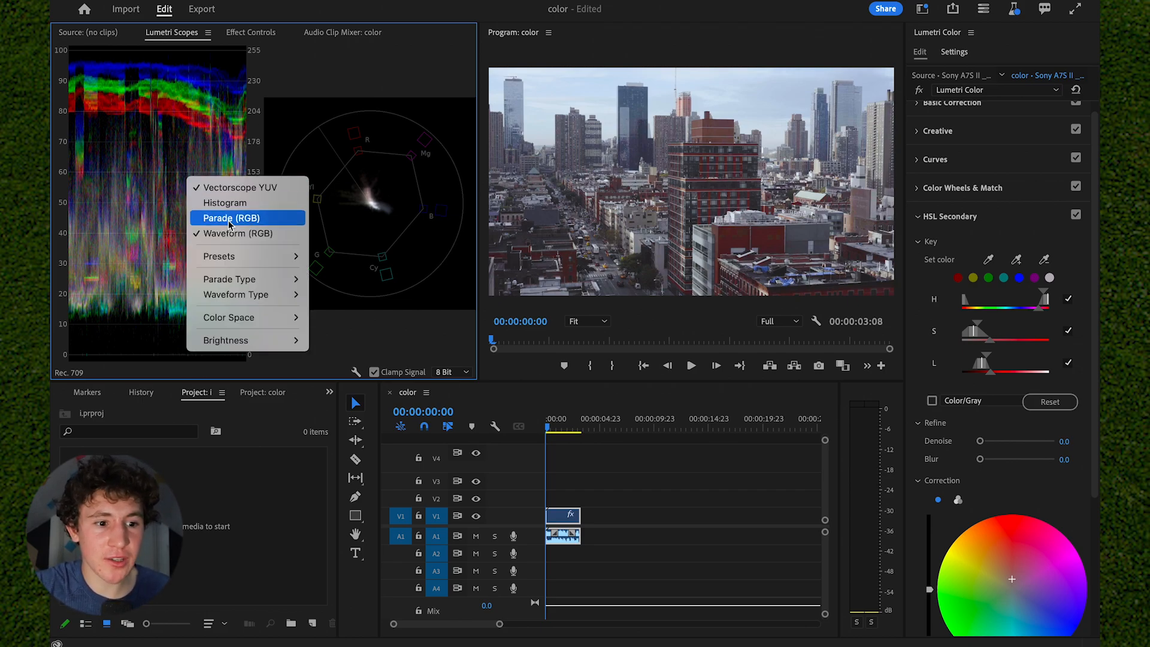
pyautogui.click(240, 238)
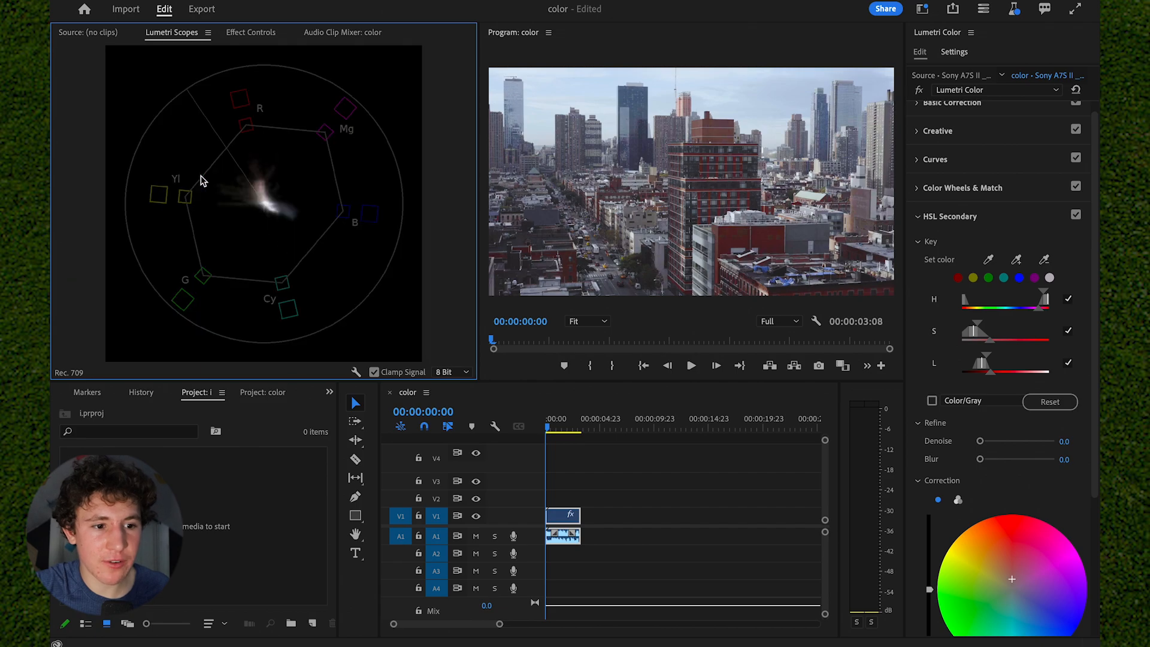
pyautogui.rightClick(201, 177)
pyautogui.click(245, 239)
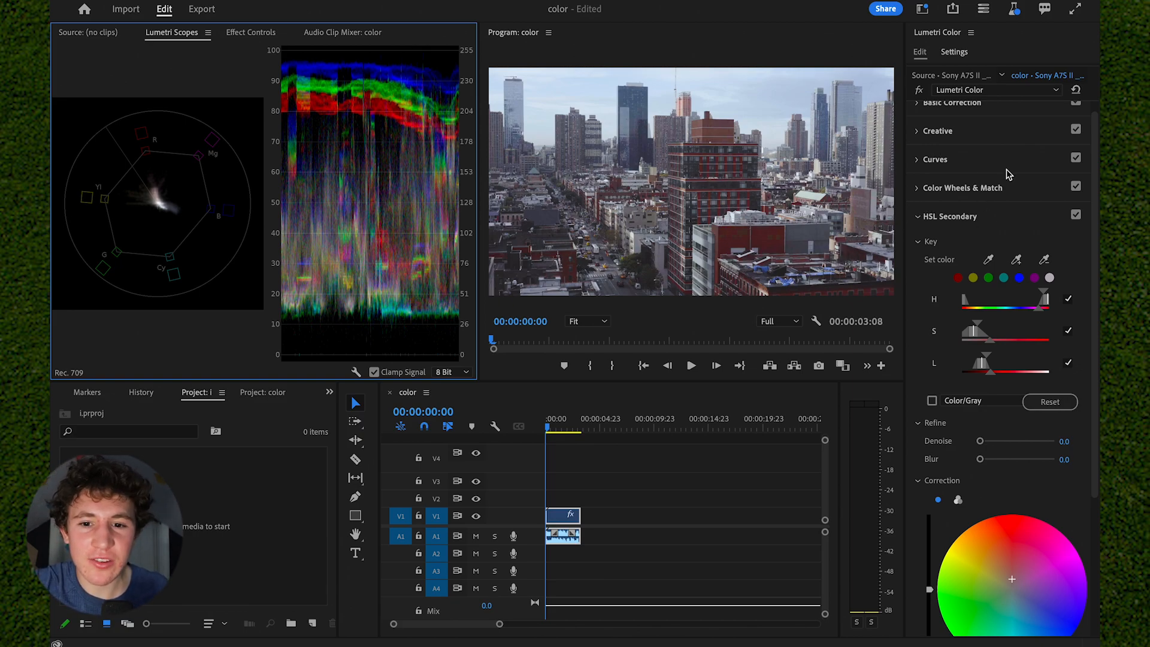
# - In Basic Correction, push Exposure to 5.0 to test clipping on the waveform, and bring it down to 1.4
pyautogui.scroll(1, 1006, 169)
pyautogui.click(1008, 118)
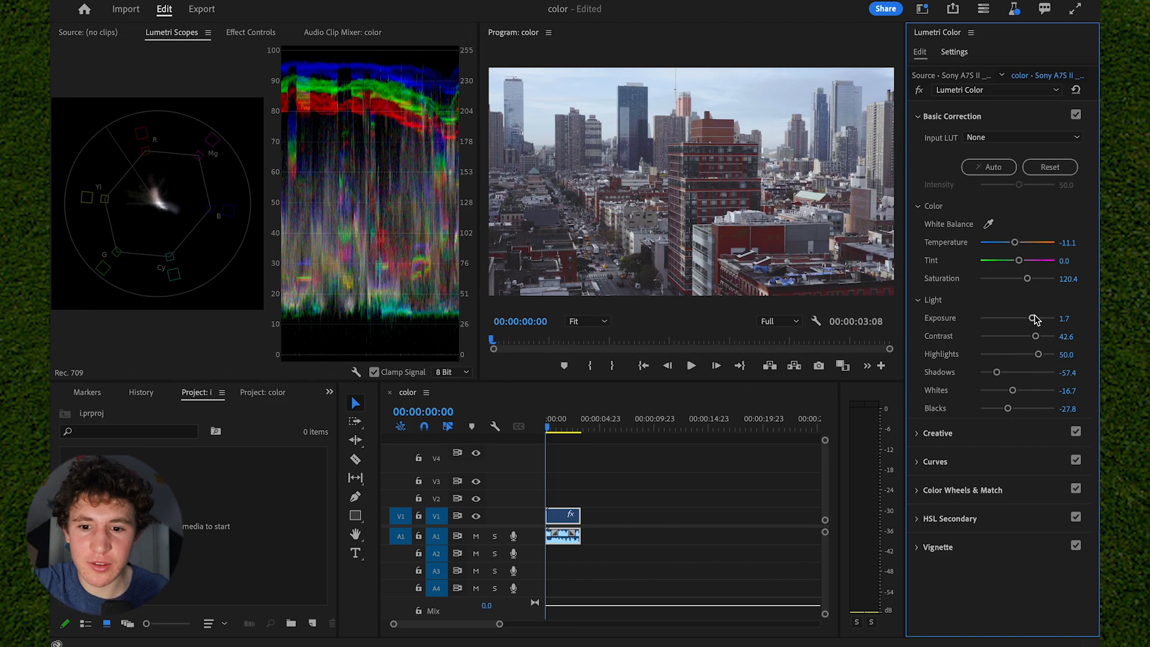
pyautogui.moveTo(1032, 318); pyautogui.dragTo(1072, 317)
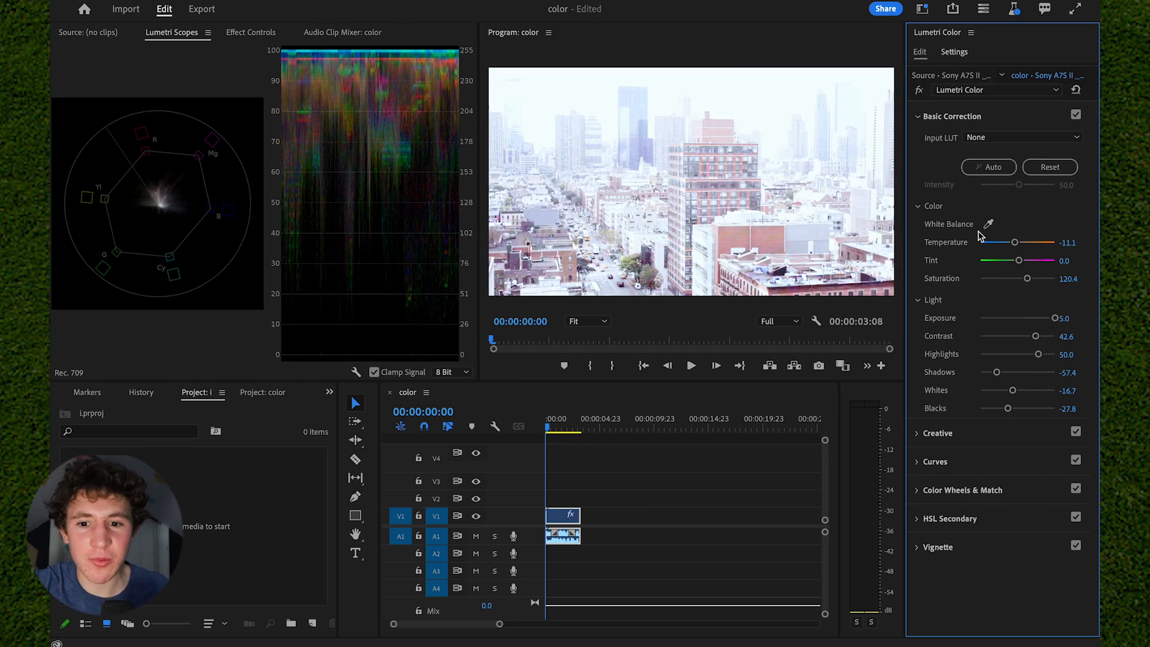
pyautogui.moveTo(1055, 318); pyautogui.dragTo(1028, 317)
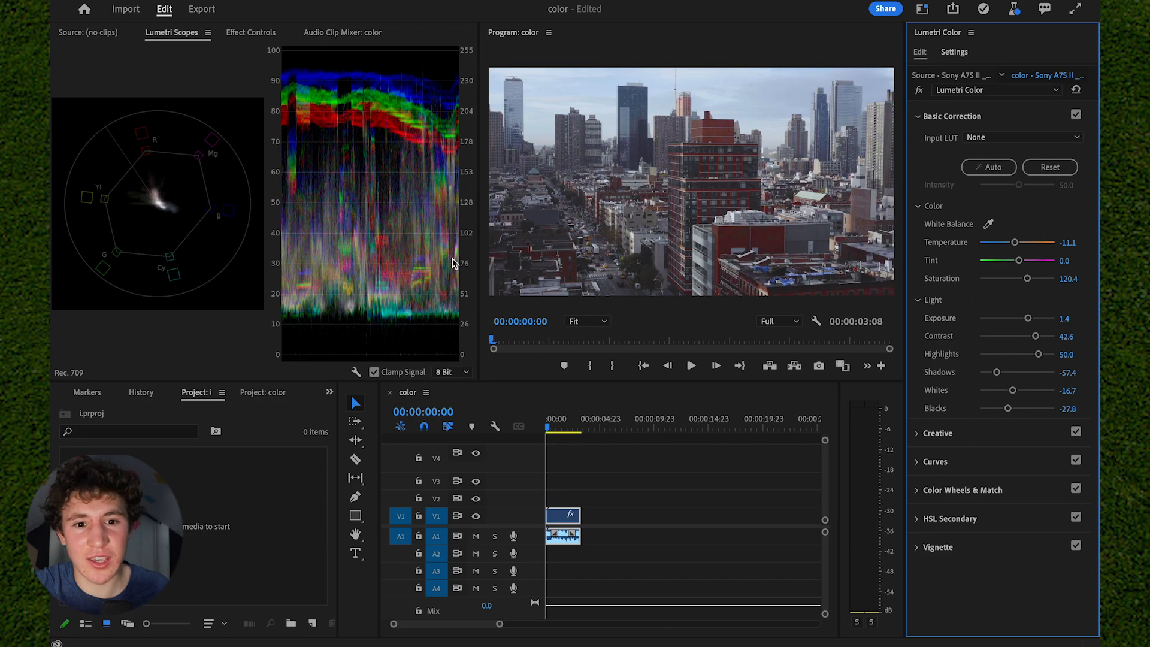
# - Try Shadows at 61.1 and Whites at -74.1, and undo both changes
pyautogui.moveTo(991, 385)
pyautogui.mouseDown()
pyautogui.moveTo(1040, 384)
pyautogui.moveTo(989, 390)
pyautogui.mouseUp()
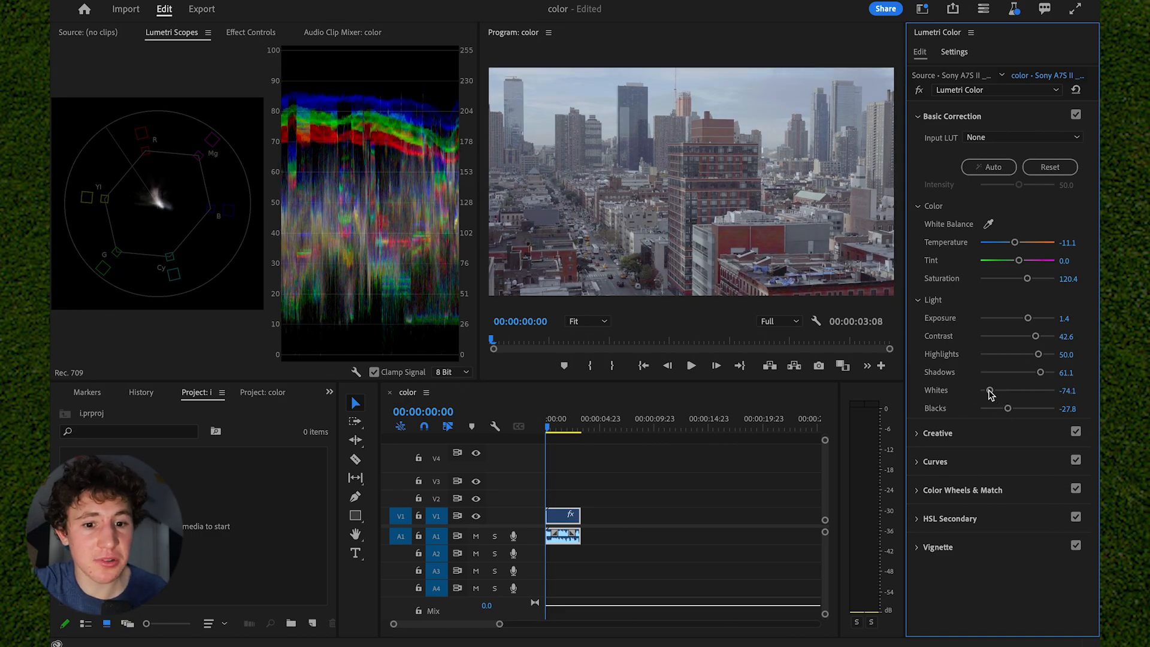
pyautogui.hotkey('ctrl', 'z')
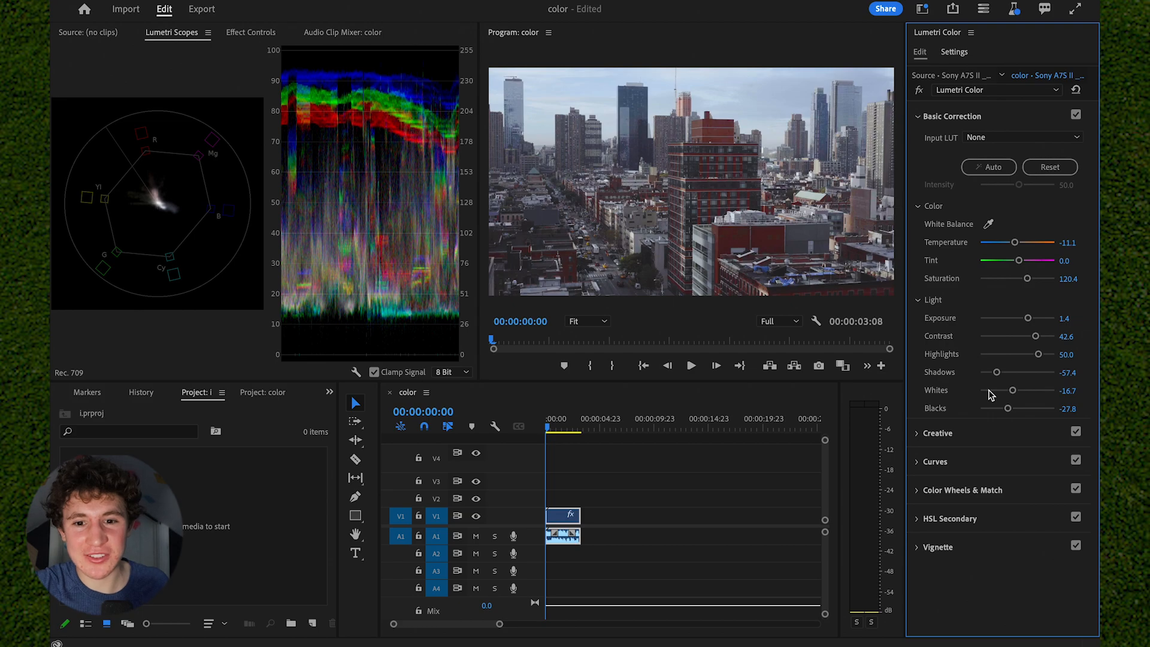
# - In the Vignette section, try out different Amount and Feather values, settling on Amount -1.2 and Feather 76.9
pyautogui.click(976, 545)
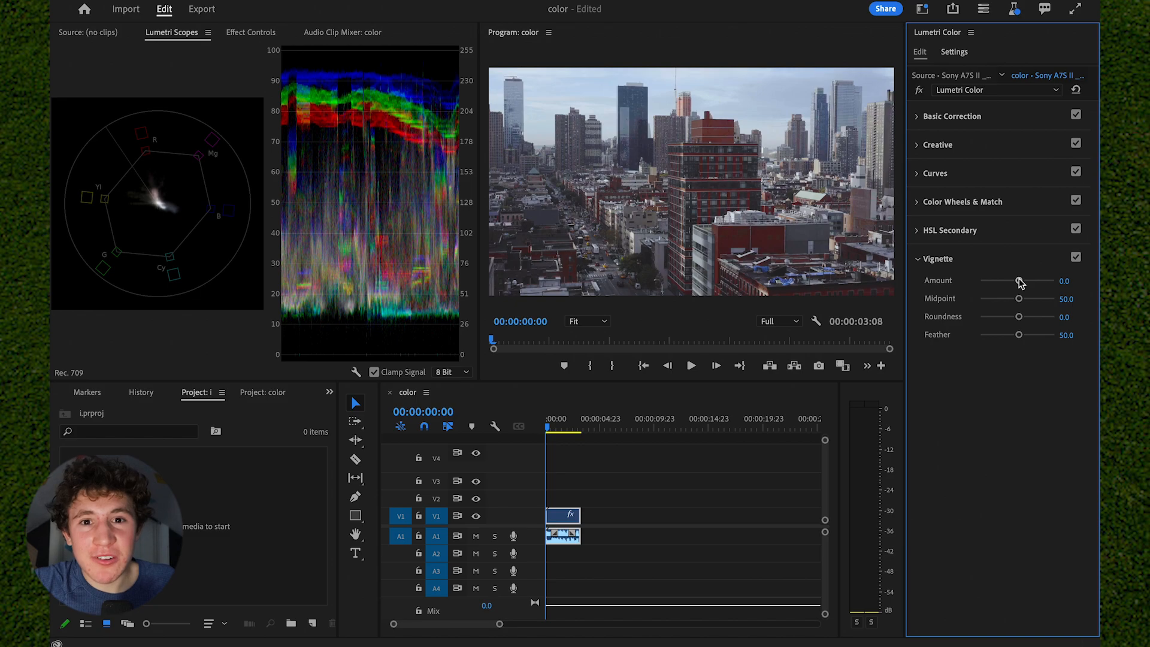
pyautogui.moveTo(1019, 283)
pyautogui.mouseDown()
pyautogui.moveTo(1032, 283)
pyautogui.moveTo(1007, 283)
pyautogui.mouseUp()
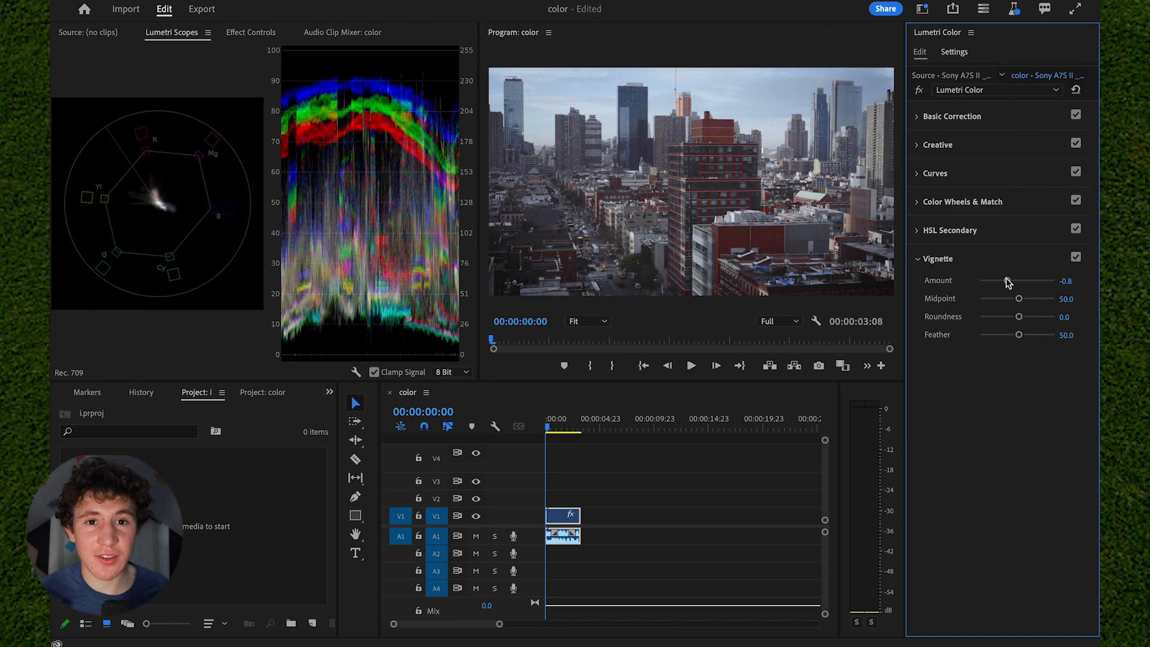
pyautogui.click(1007, 280)
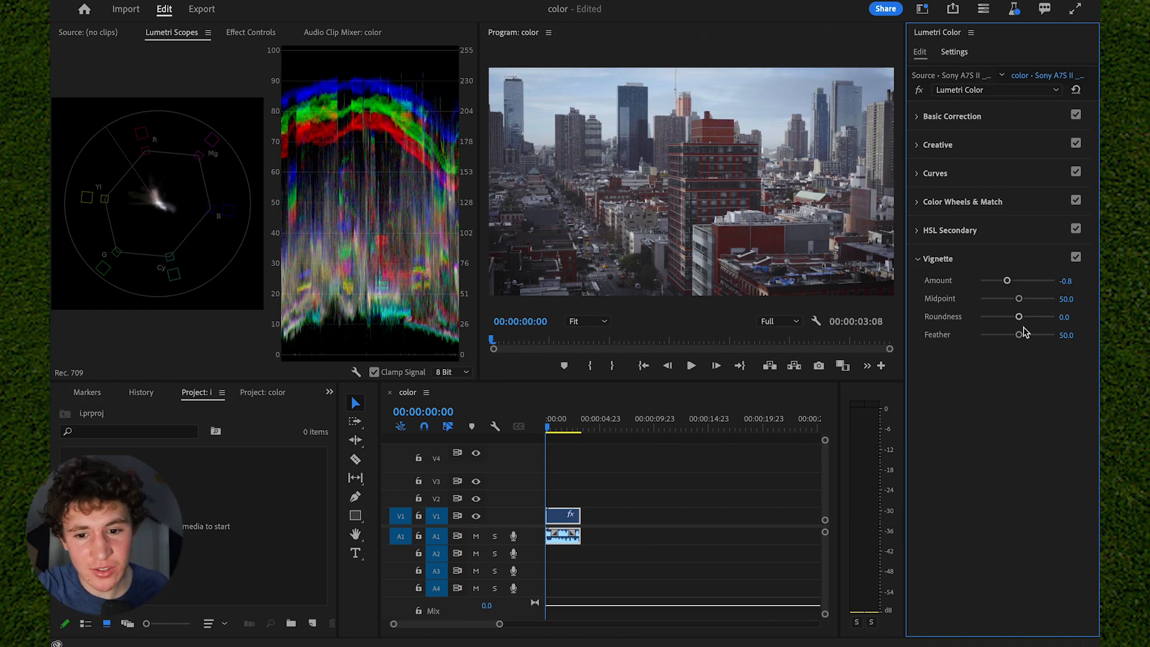
pyautogui.moveTo(1018, 334); pyautogui.dragTo(978, 334)
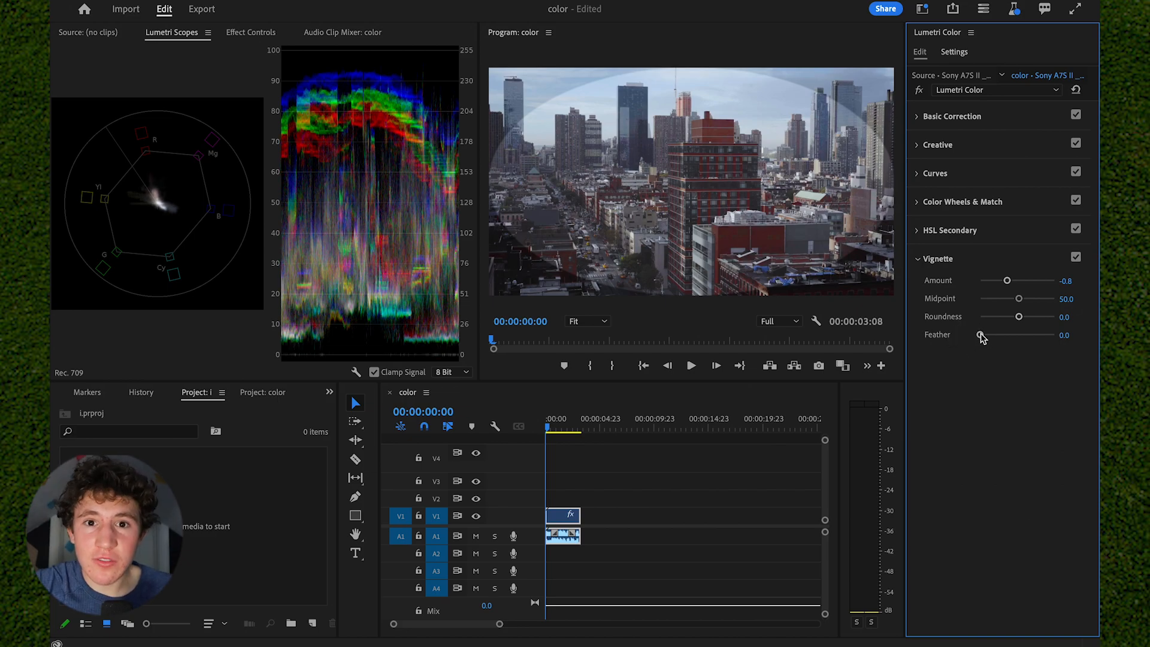
pyautogui.moveTo(980, 336); pyautogui.dragTo(1035, 337)
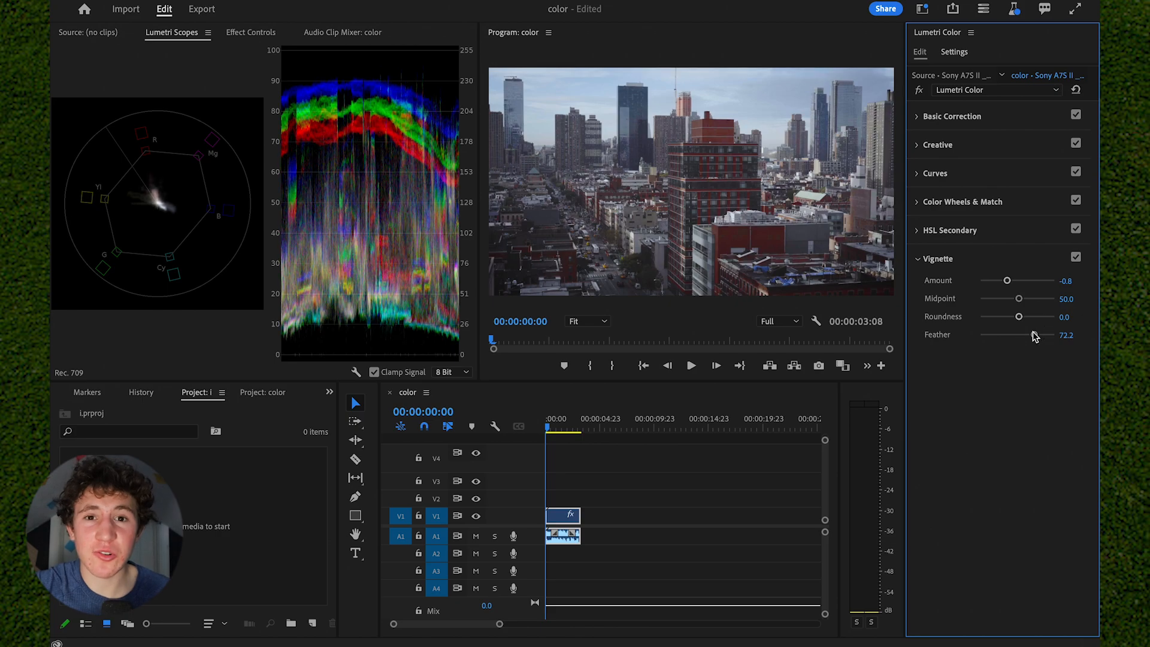
pyautogui.moveTo(1007, 280); pyautogui.dragTo(971, 281)
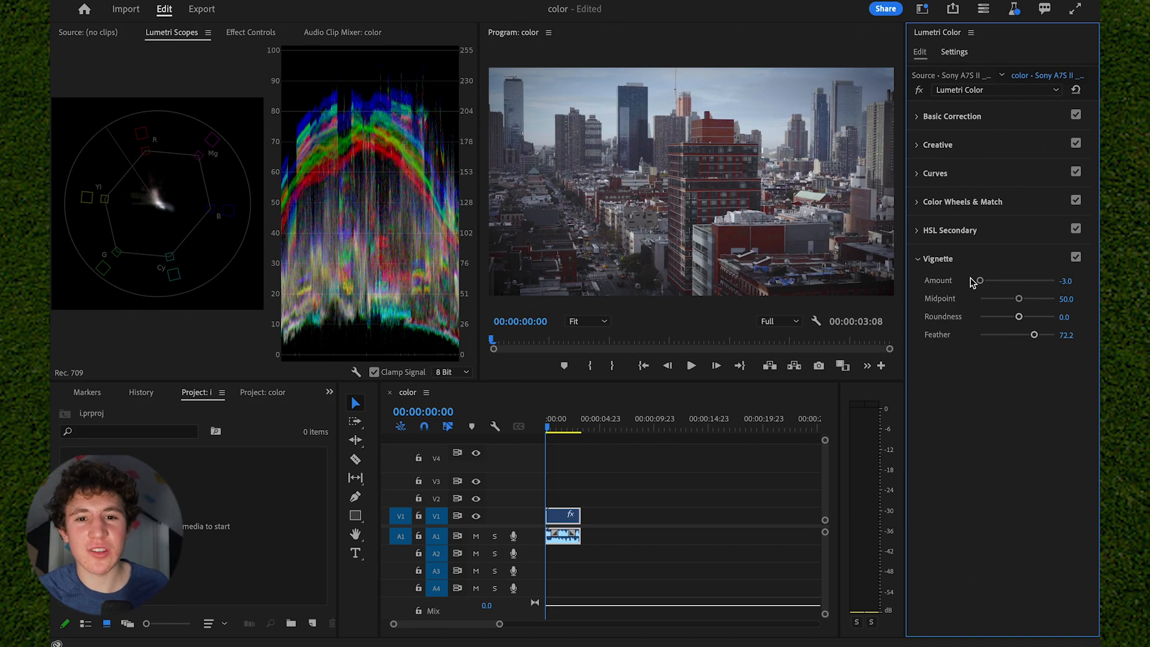
pyautogui.moveTo(980, 280); pyautogui.dragTo(1003, 281)
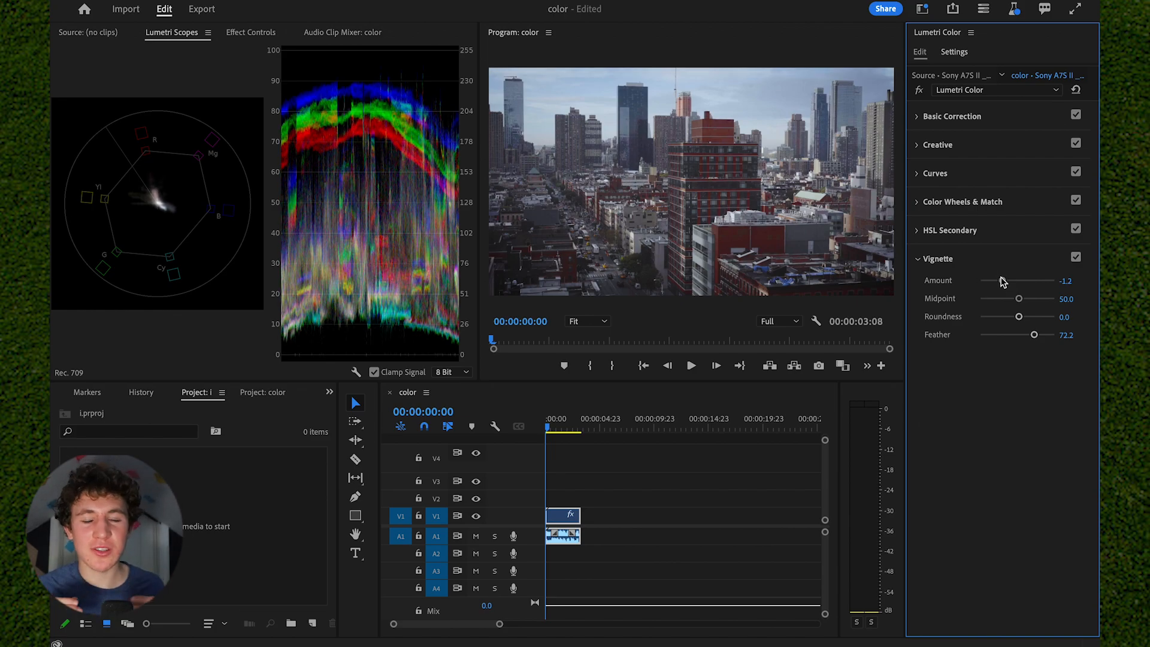
pyautogui.moveTo(1033, 335); pyautogui.dragTo(1037, 337)
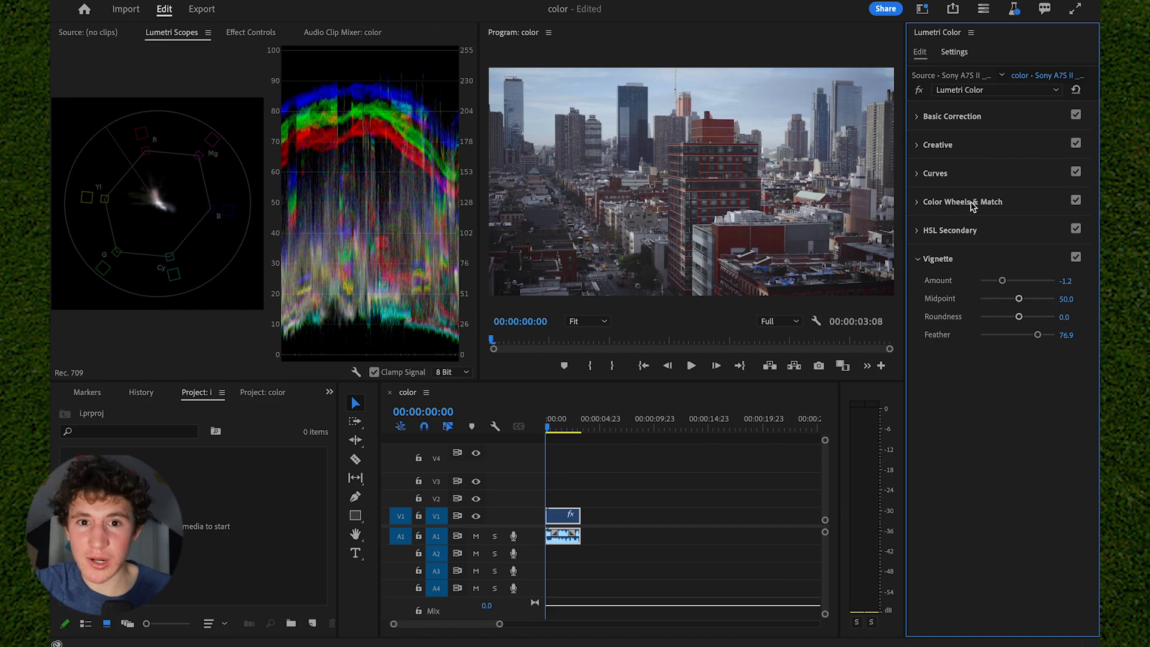
# - Bypass the Lumetri Color effect and re-enable it to compare the footage before and after grading
pyautogui.click(920, 93)
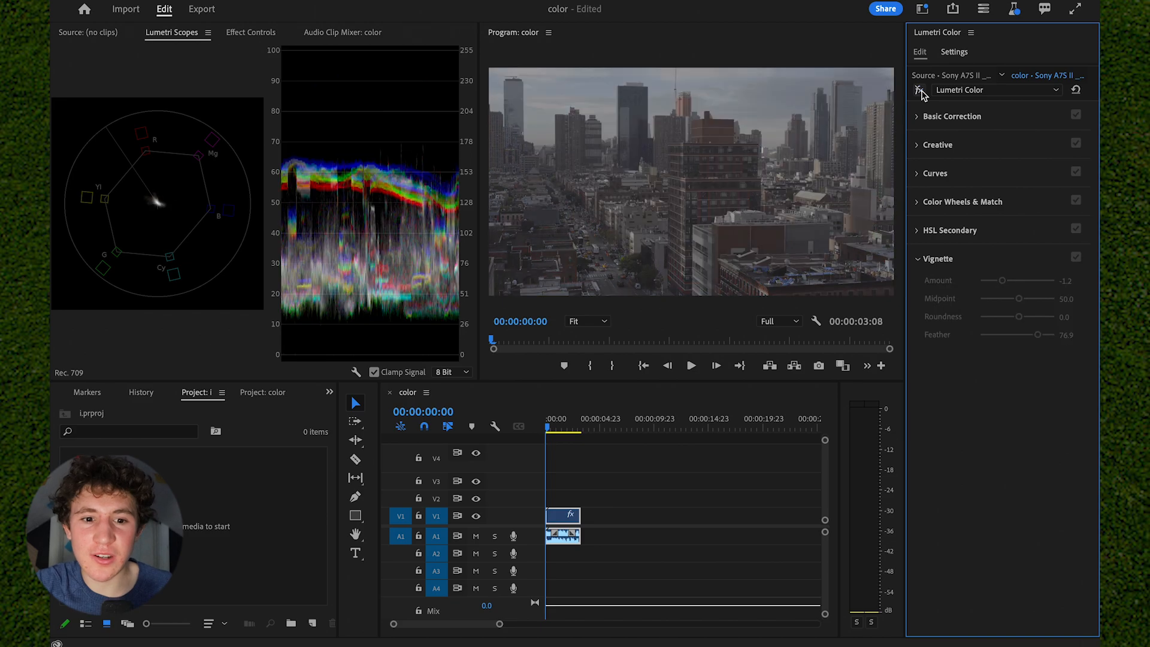
pyautogui.click(921, 93)
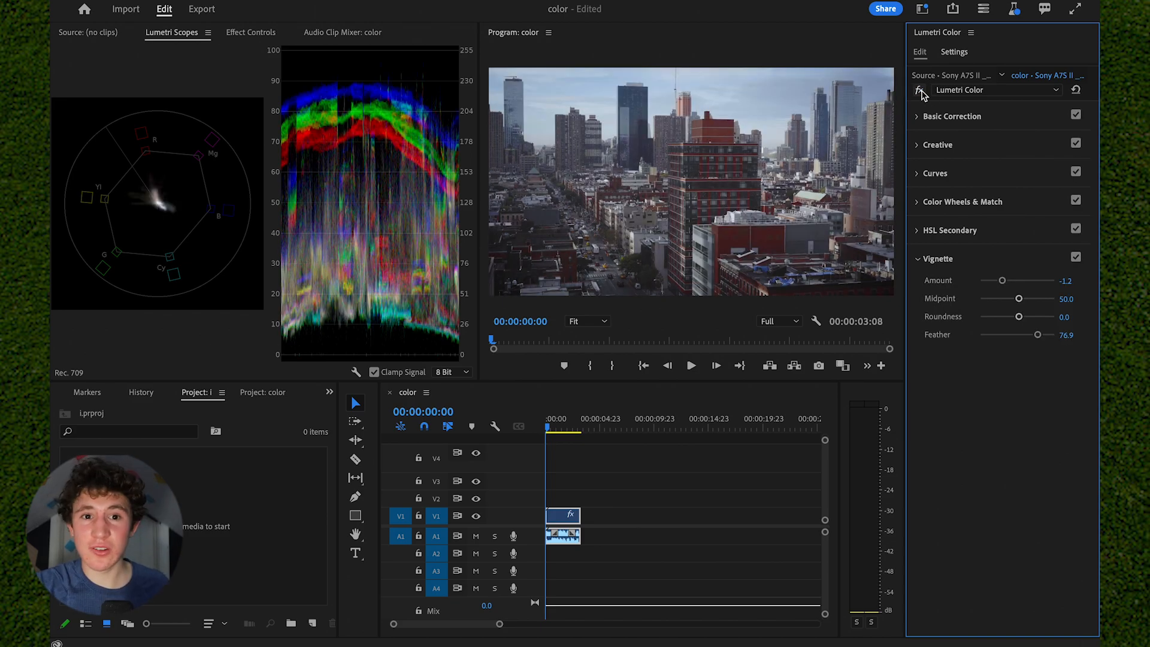